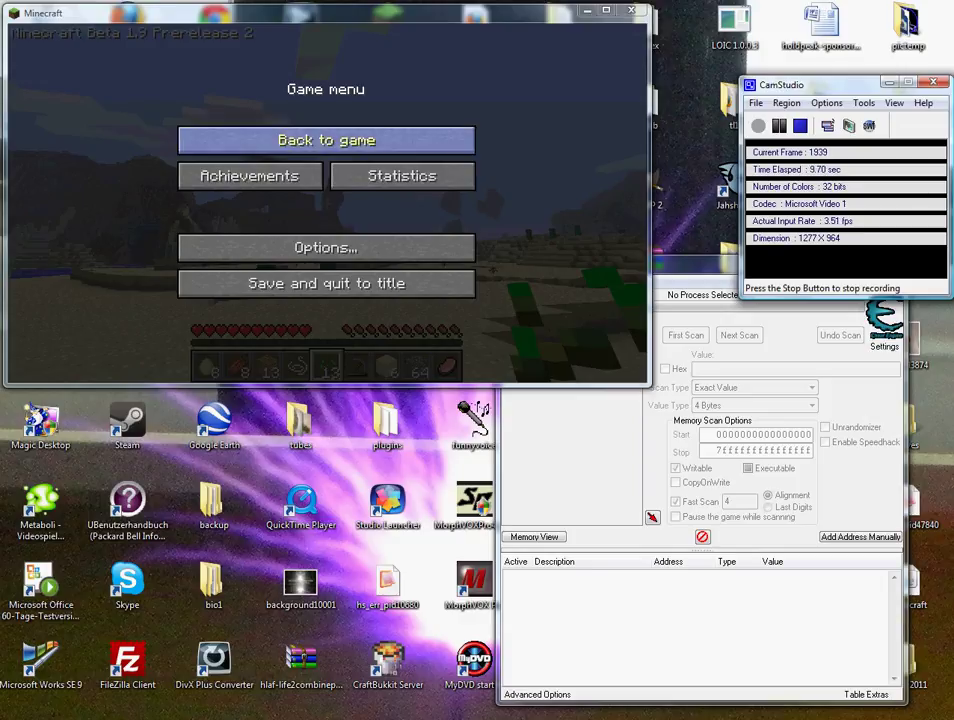
- Walk toward the cacti, check the inventory, then pause Minecraft and minimize CamStudio
click(326, 140)
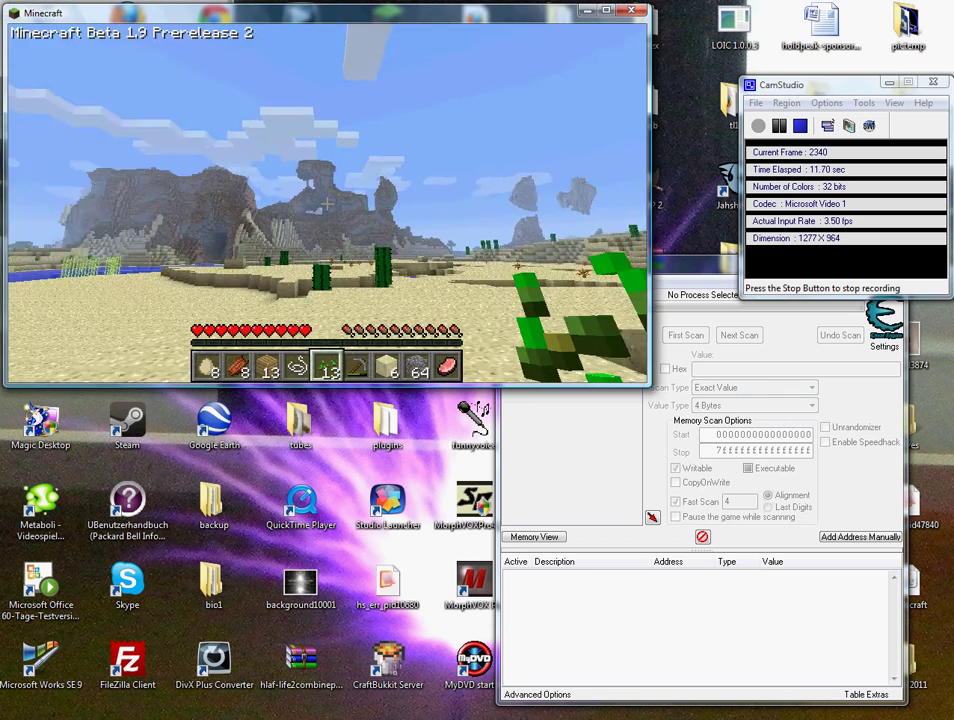
key(w)
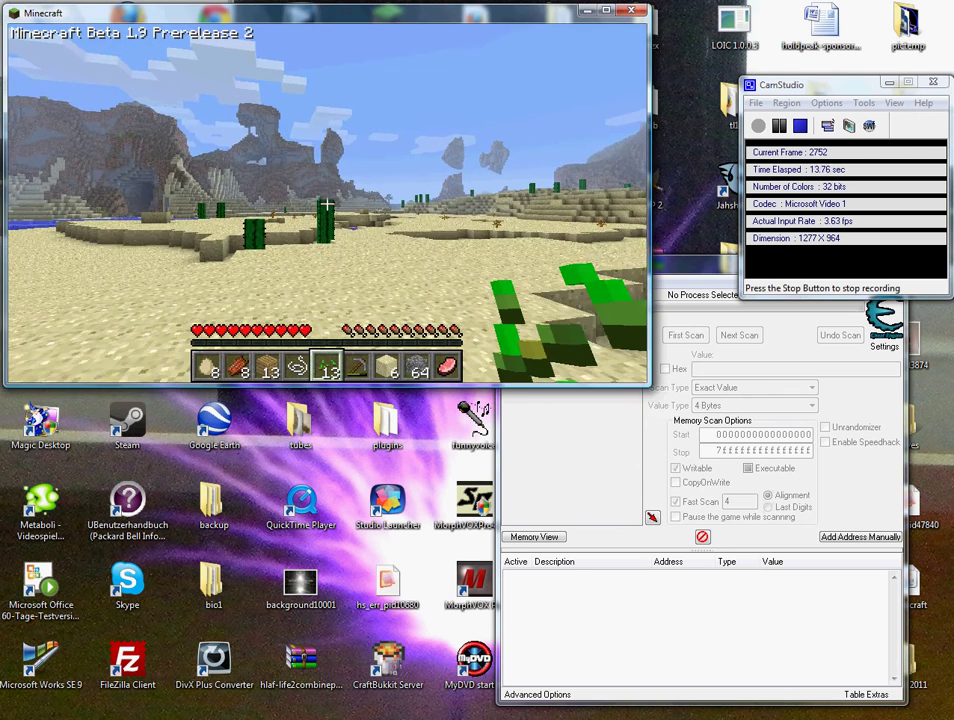
key(w)
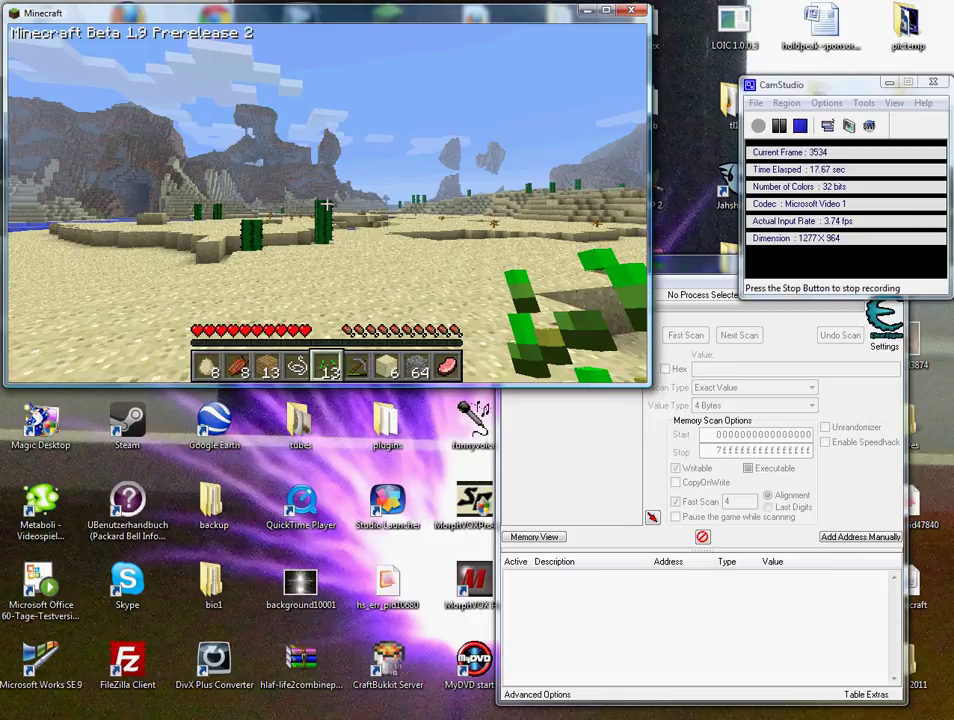
key(e)
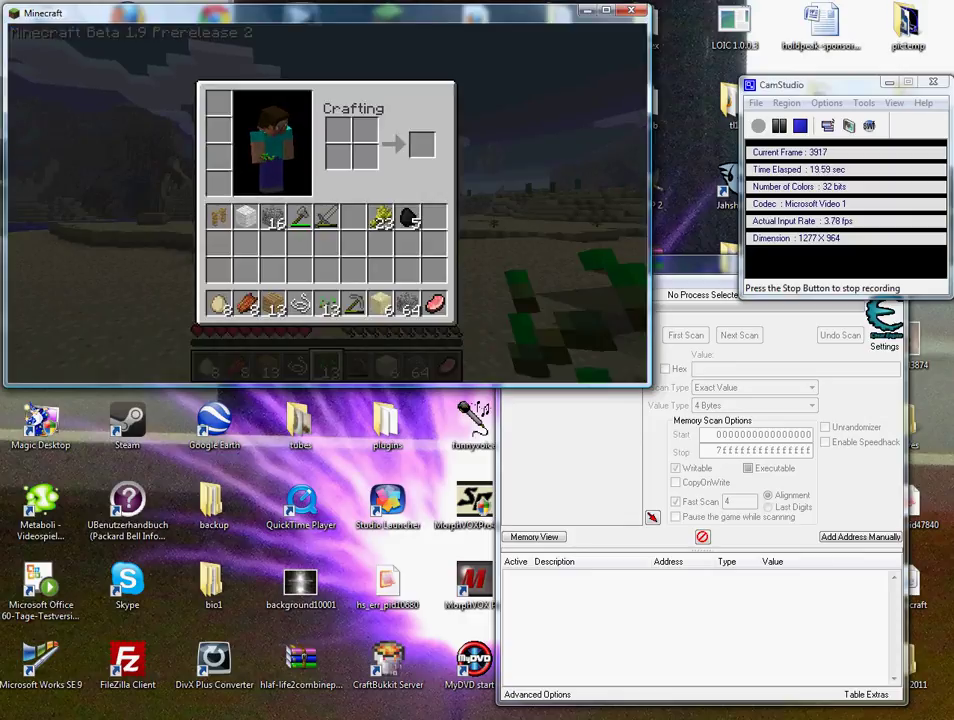
key(e)
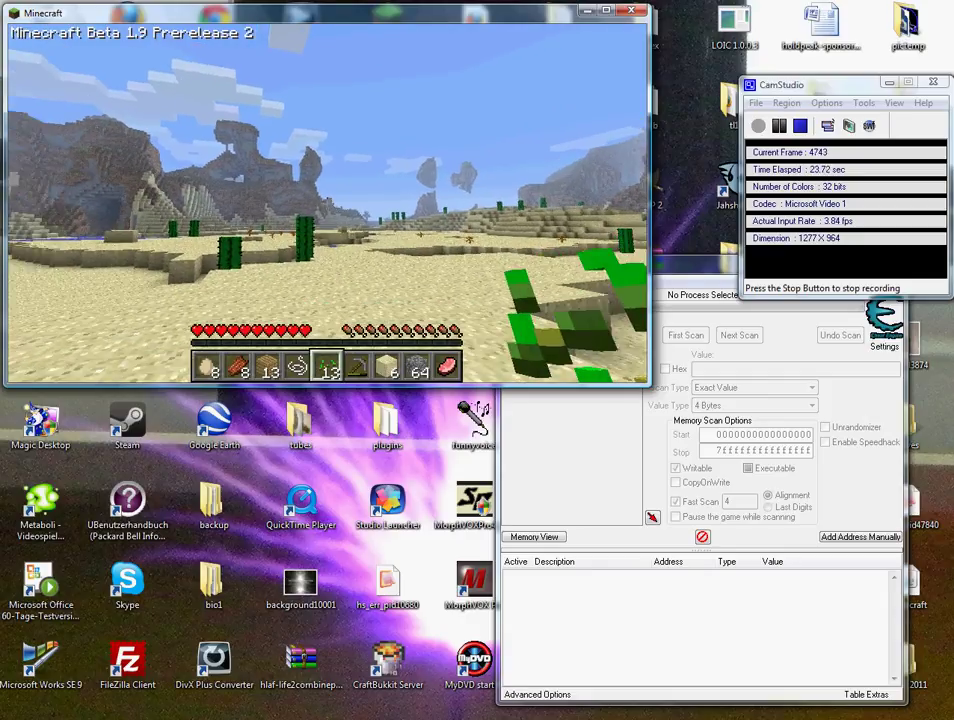
key(Escape)
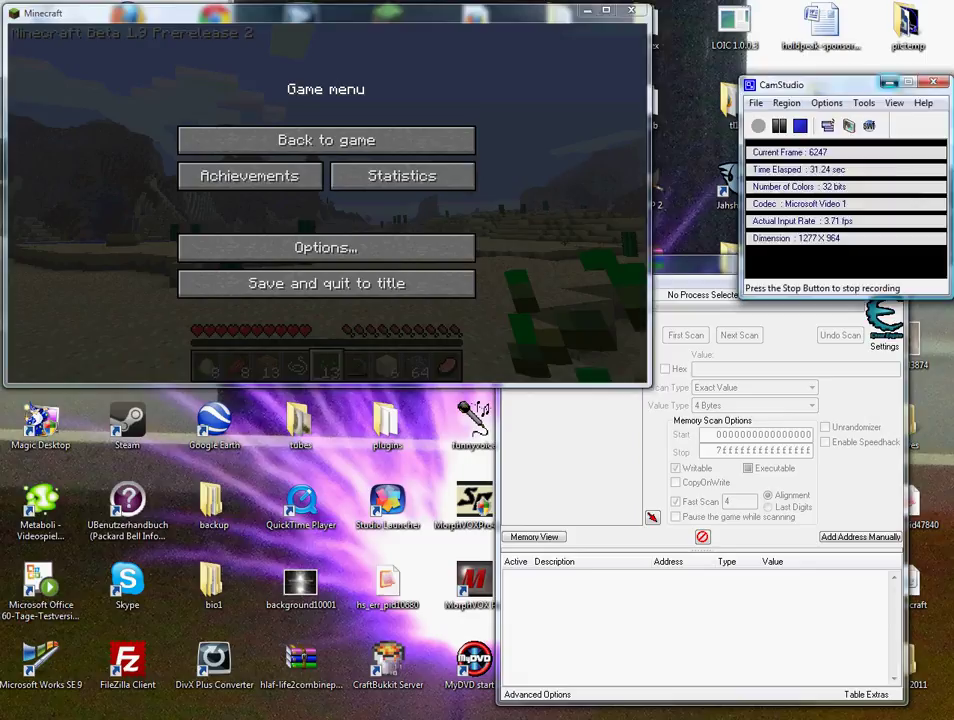
click(889, 82)
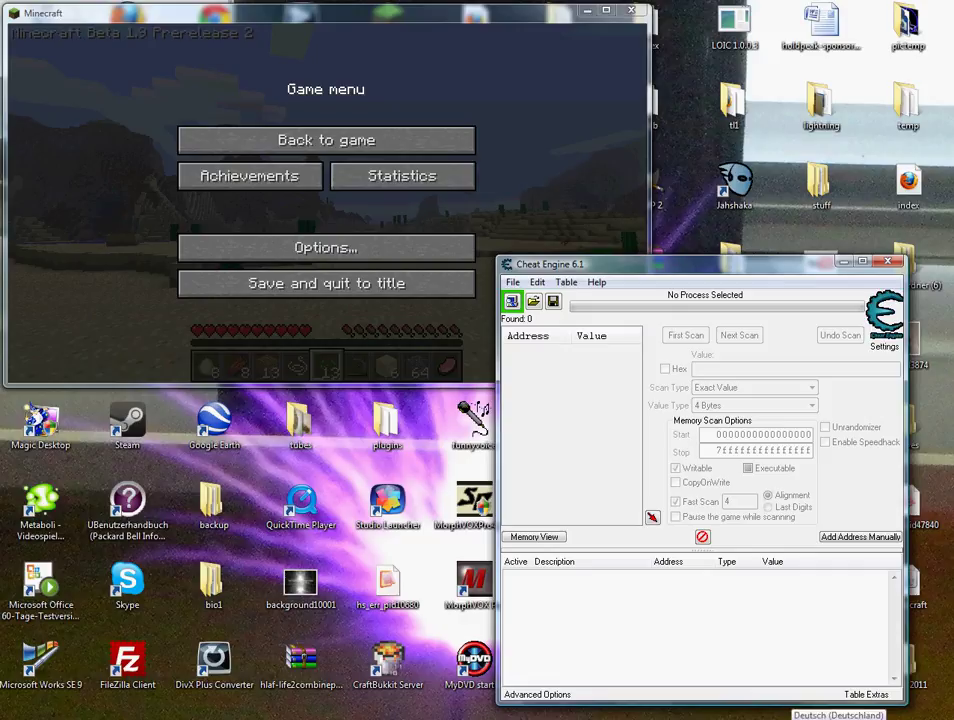
click(826, 103)
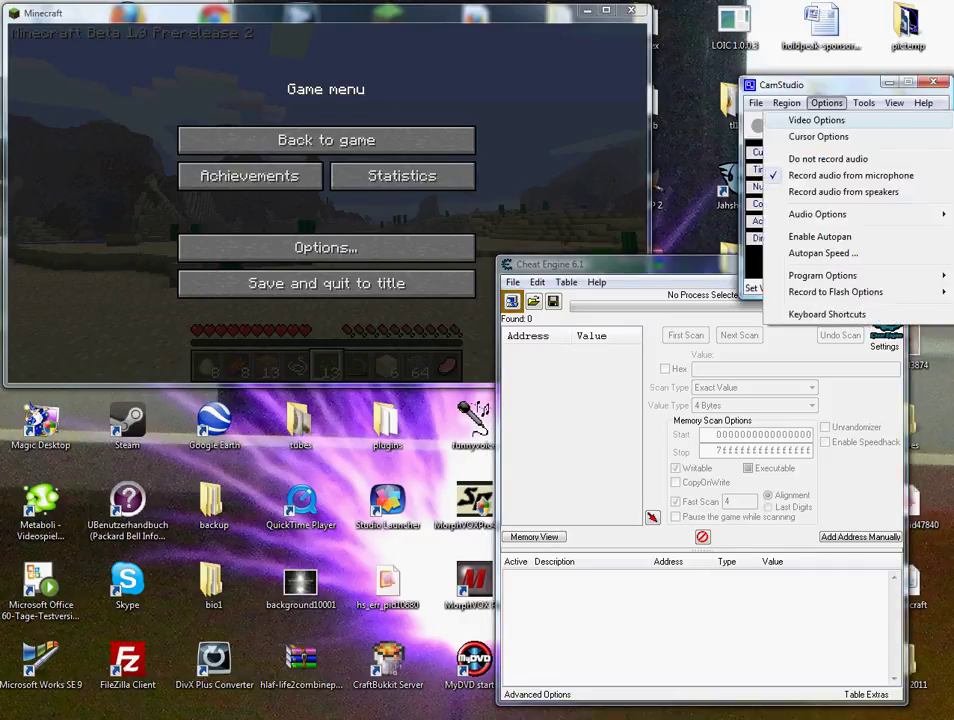
click(818, 136)
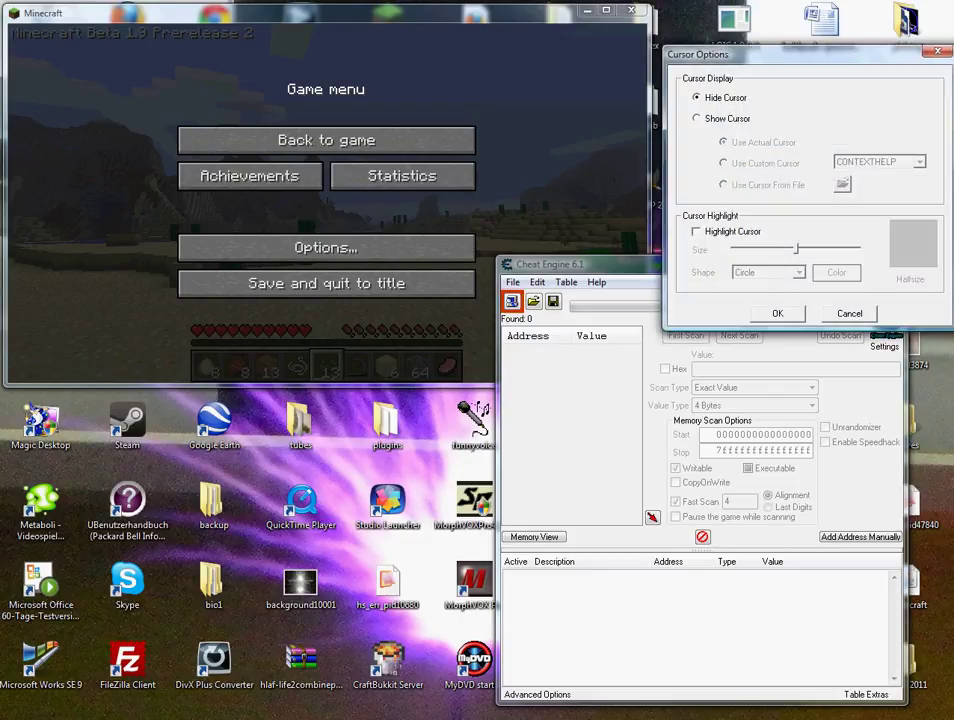
click(777, 313)
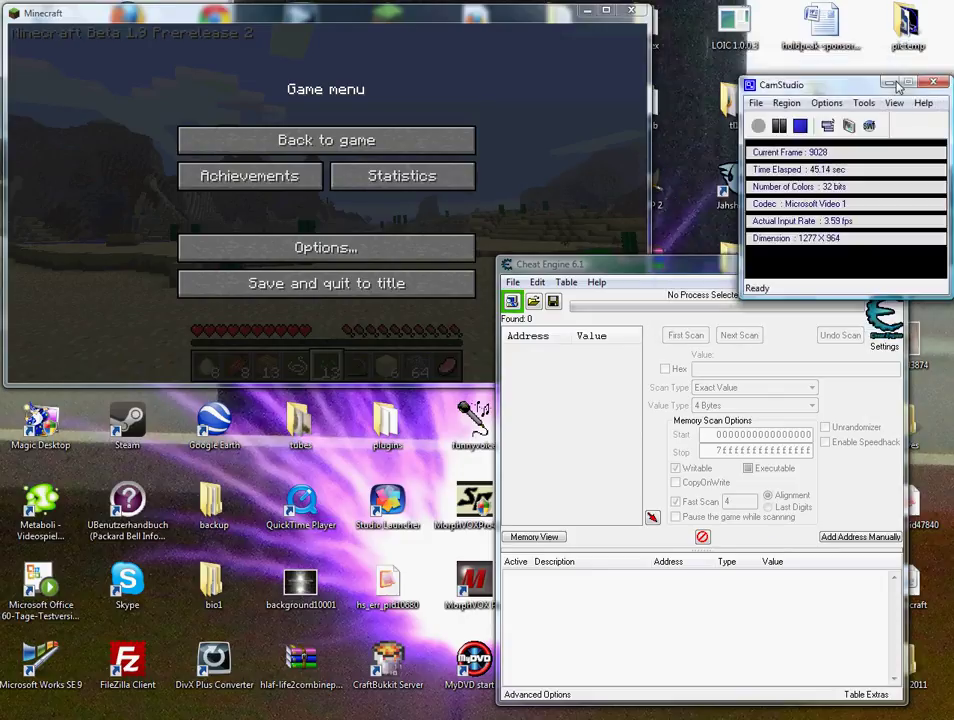
key(F8)
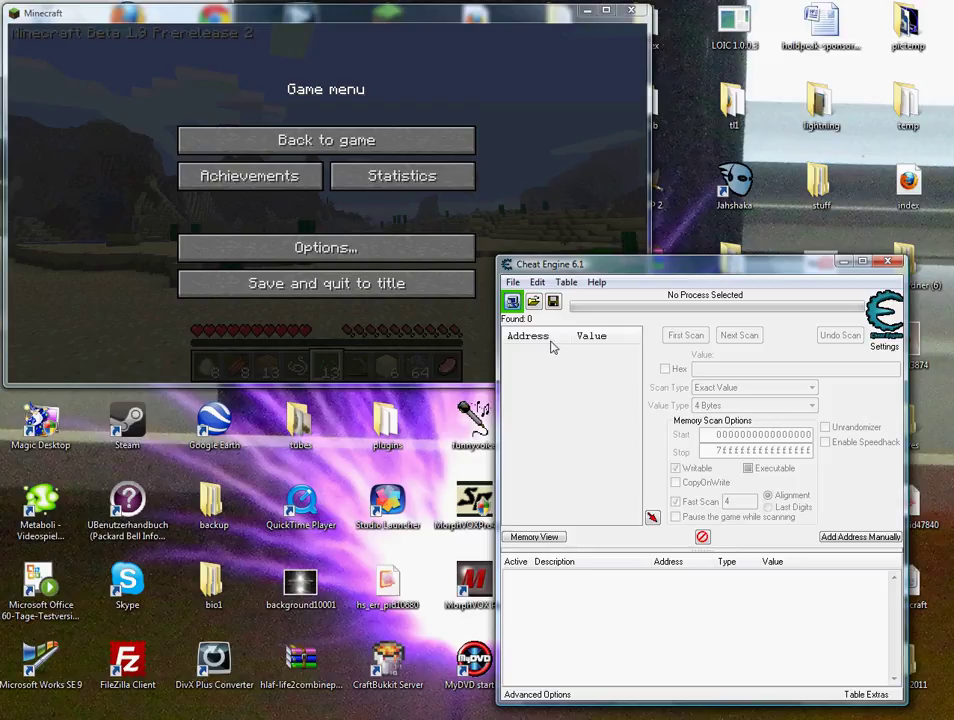
- Attach Cheat Engine to the Minecraft process 0000140C-javaw.exe
click(512, 301)
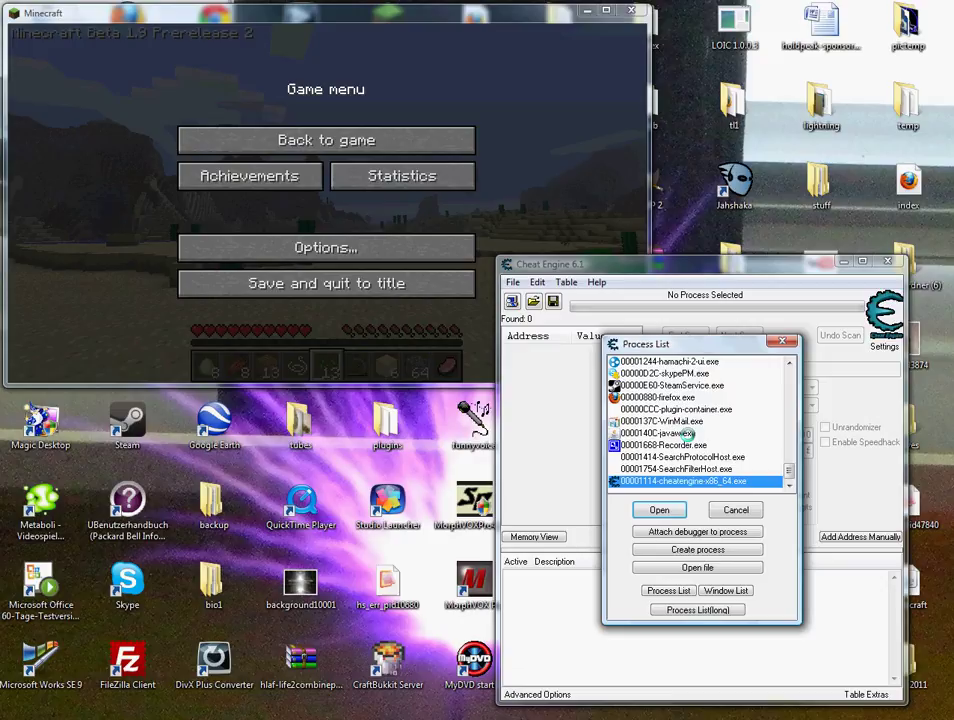
click(672, 433)
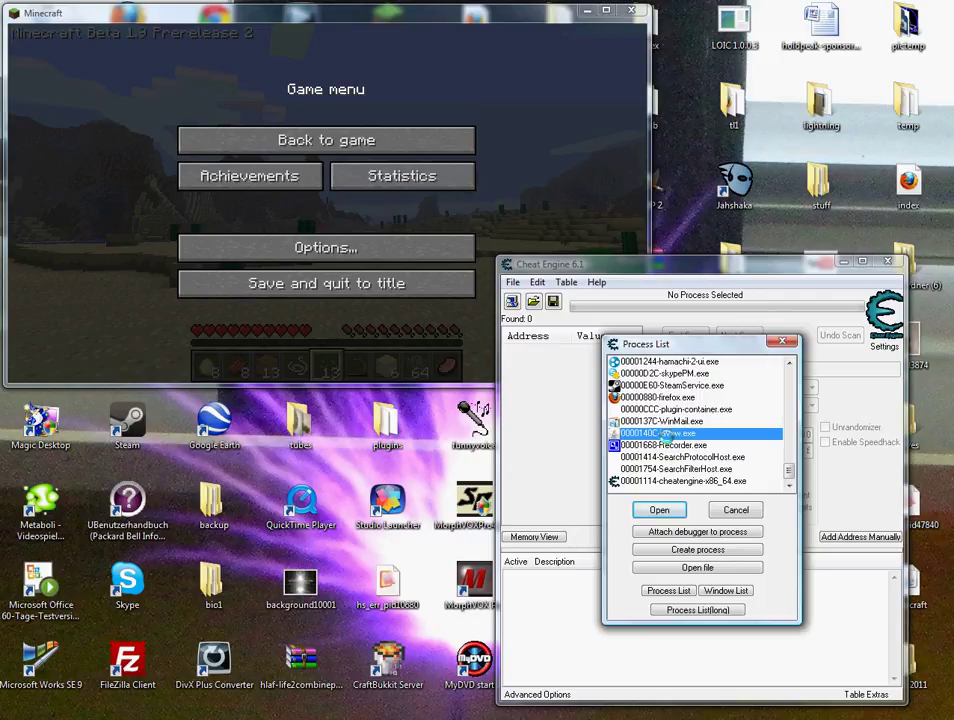
click(659, 510)
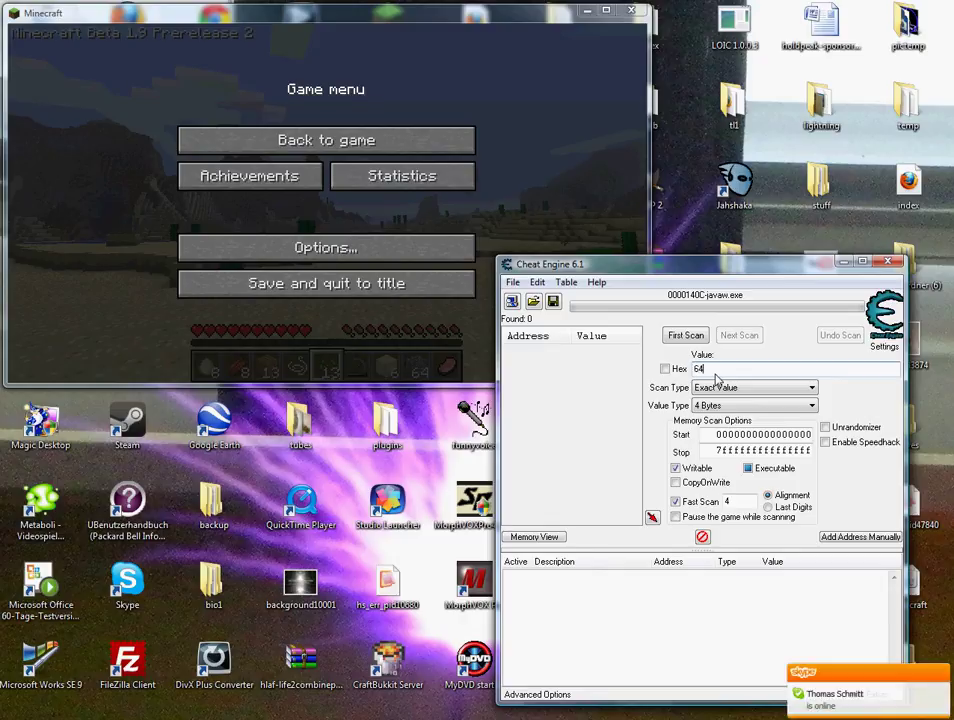
- Run a first scan for 64, then split the cobblestone stack so the slot holds 32
key(Return)
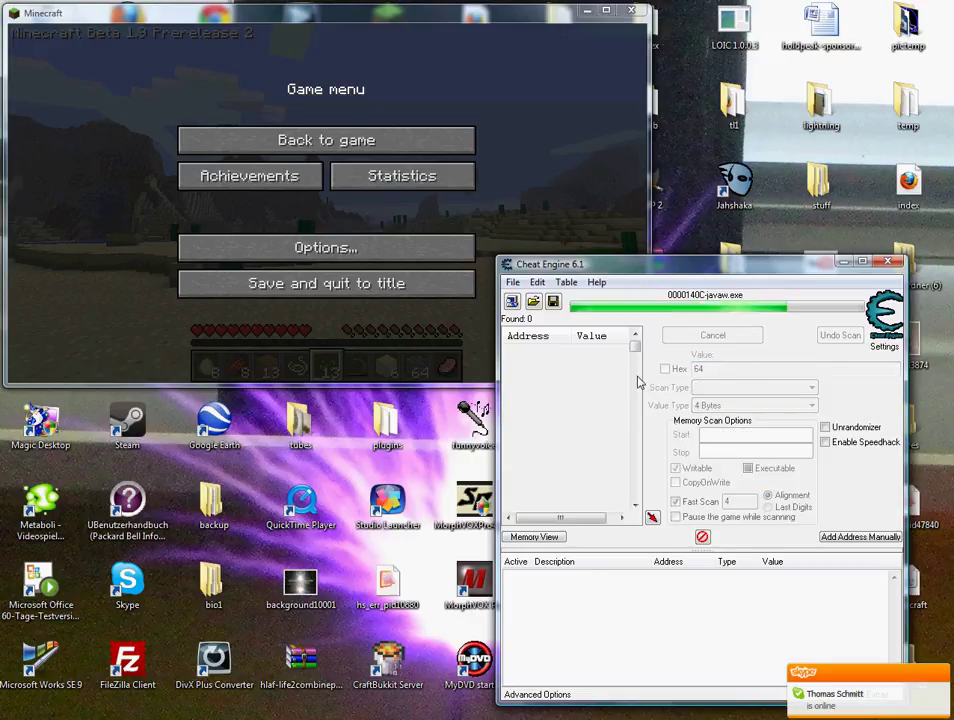
click(397, 181)
key(Escape)
key(e)
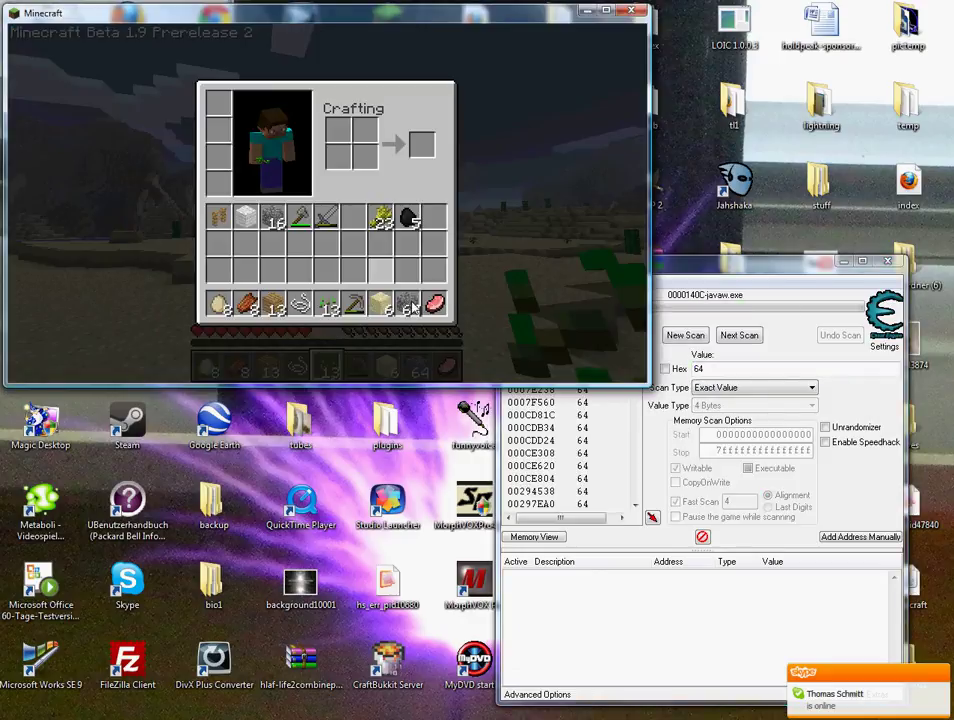
right_click(410, 305)
click(408, 270)
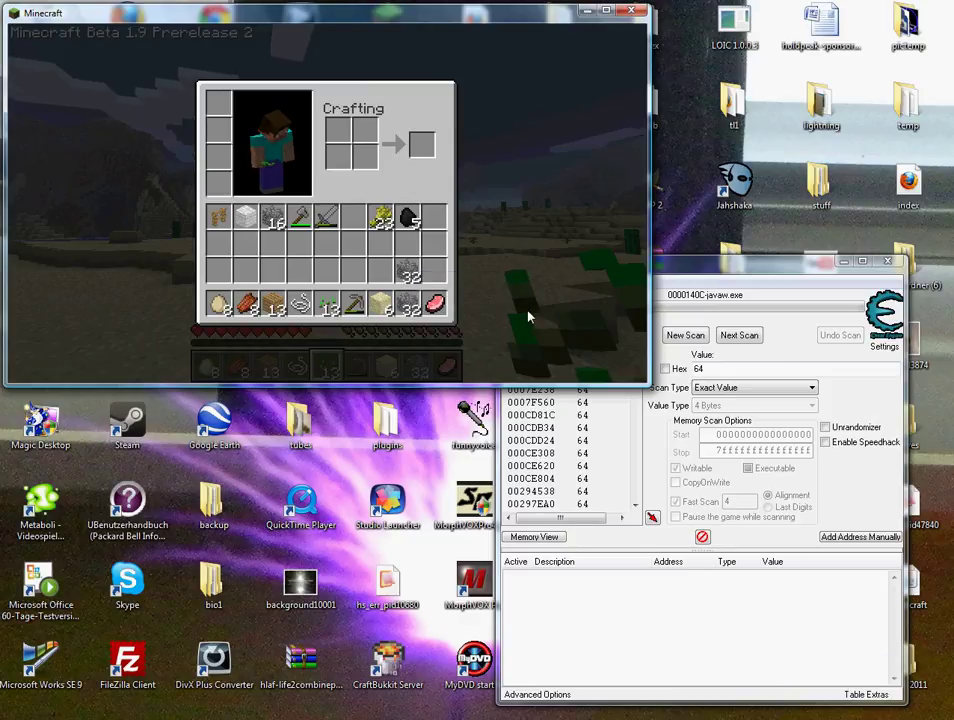
key(e)
key(Escape)
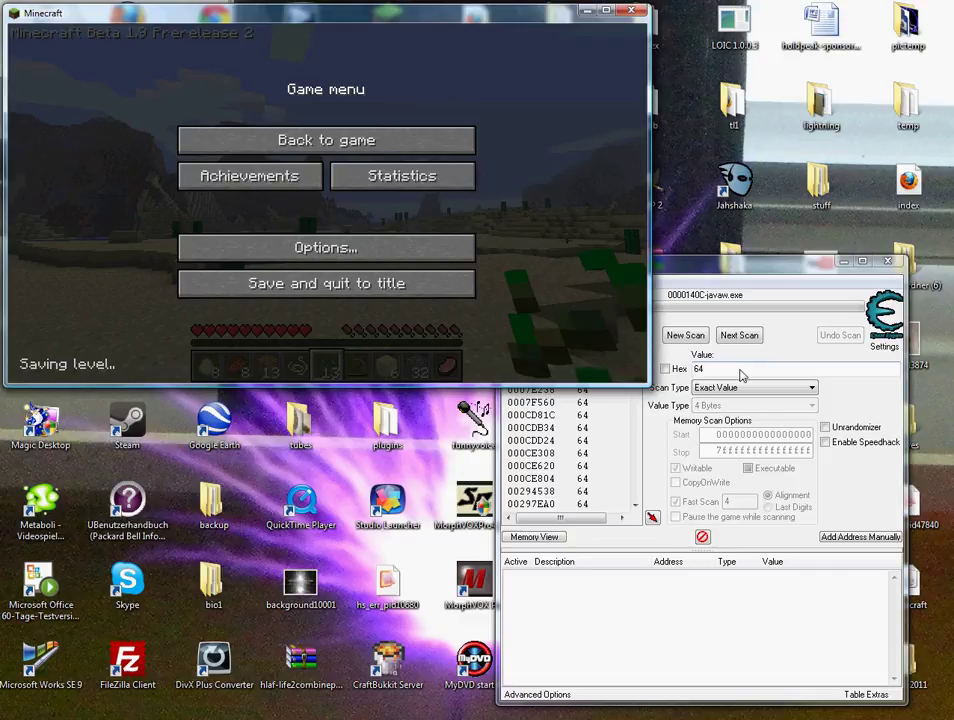
- Run a next scan in Cheat Engine for the value 32
click(613, 378)
text(32)
key(Return)
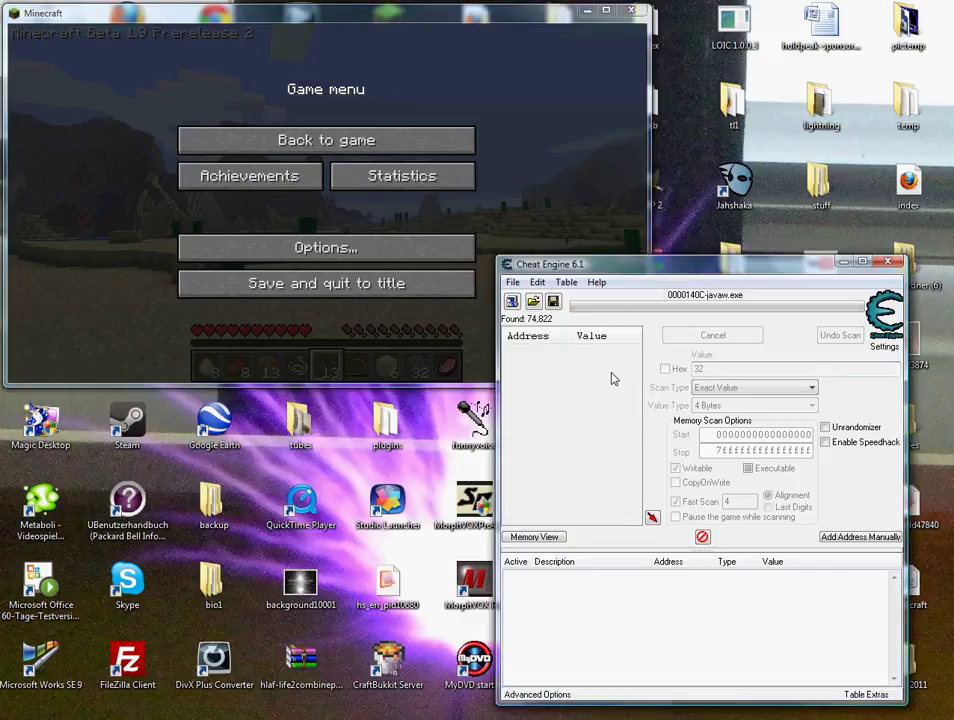
- Split the hotbar cobblestone again so the tracked slot holds 16
key(alt+Tab)
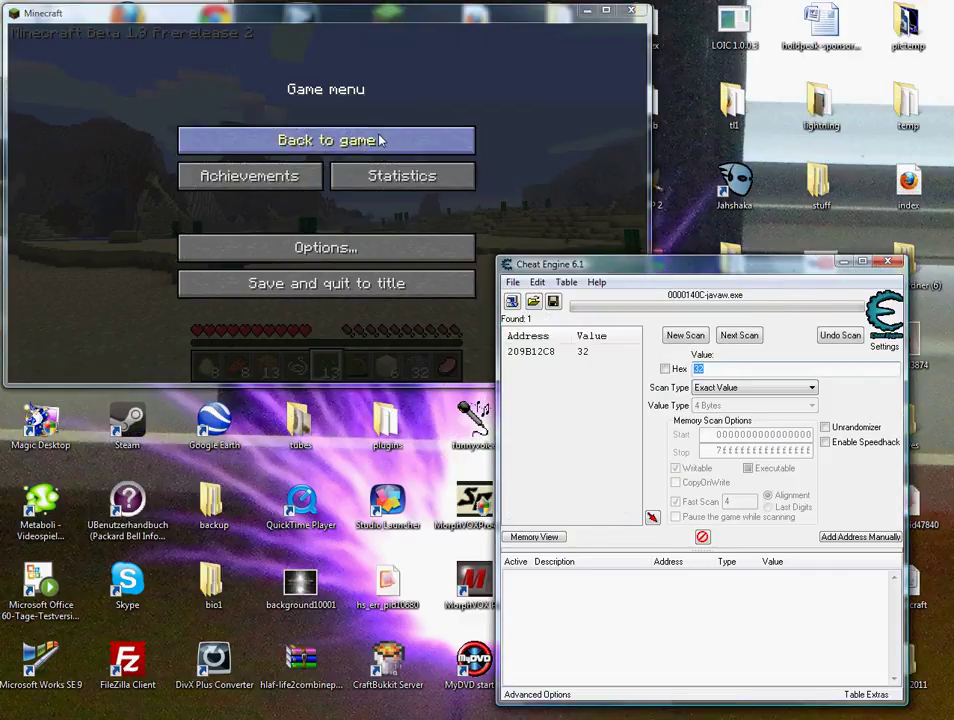
click(415, 140)
key(e)
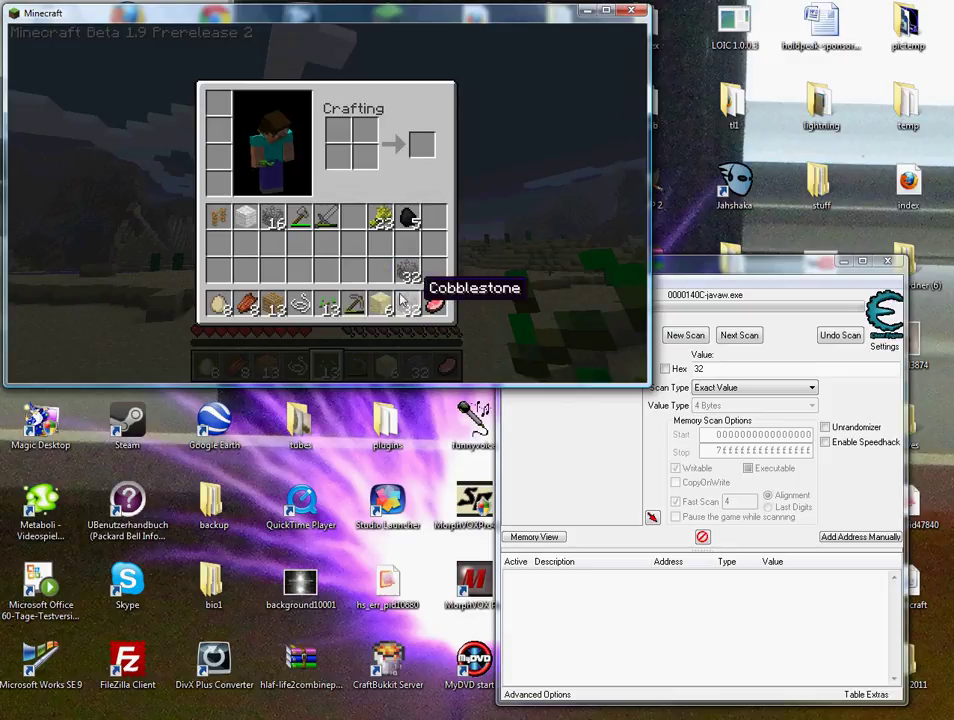
right_click(407, 305)
click(365, 272)
click(365, 272)
click(407, 272)
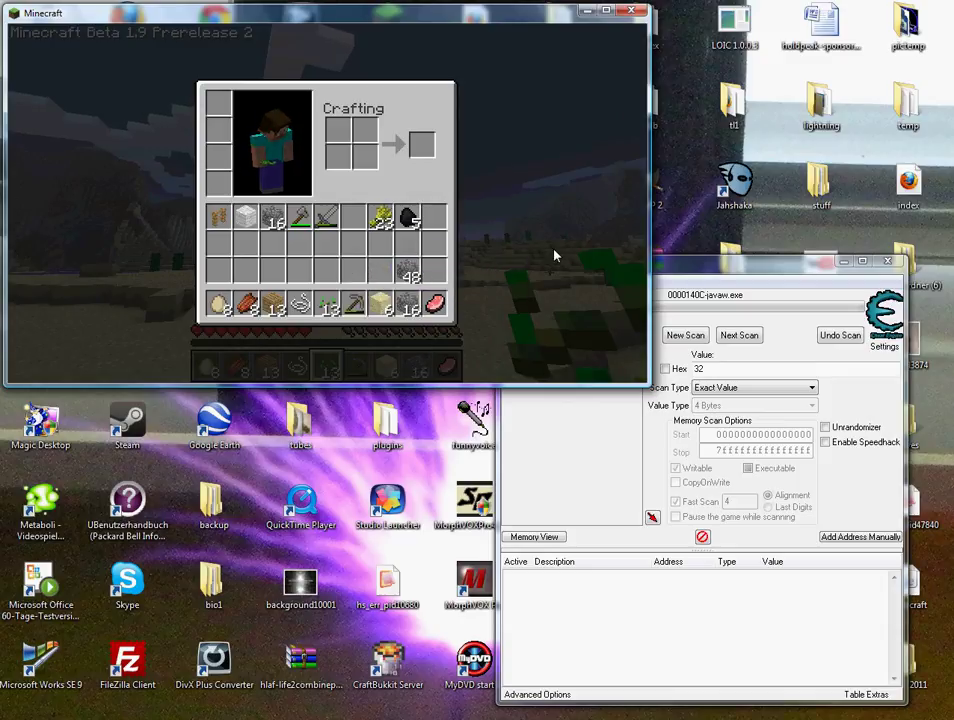
- Add address 209B12C8 to the address list and launch Firefox
key(alt+Tab)
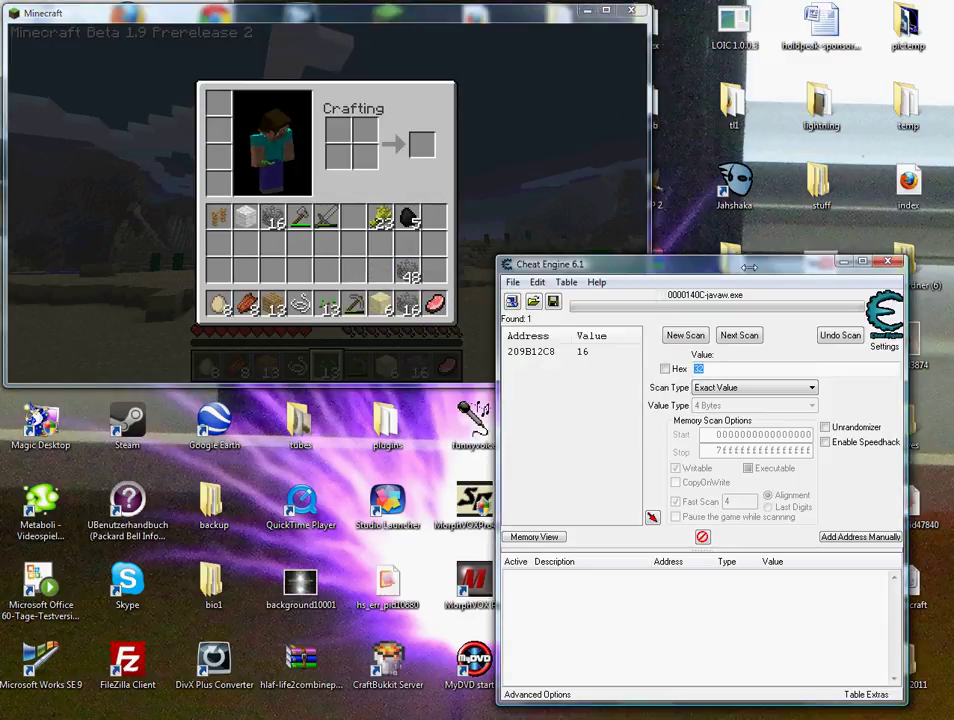
double_click(590, 351)
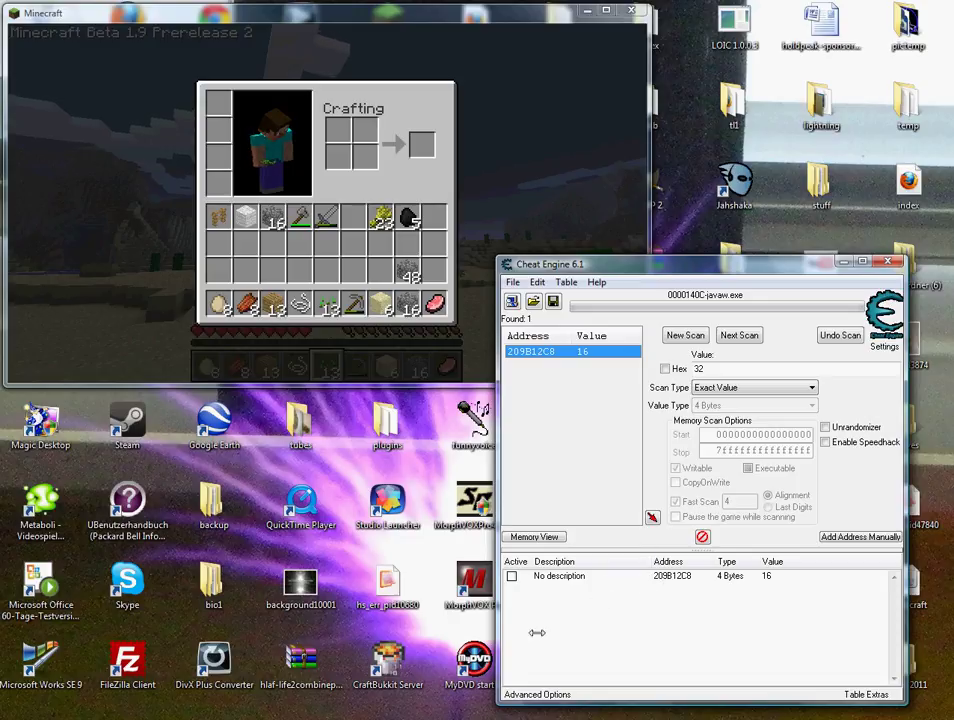
double_click(230, 596)
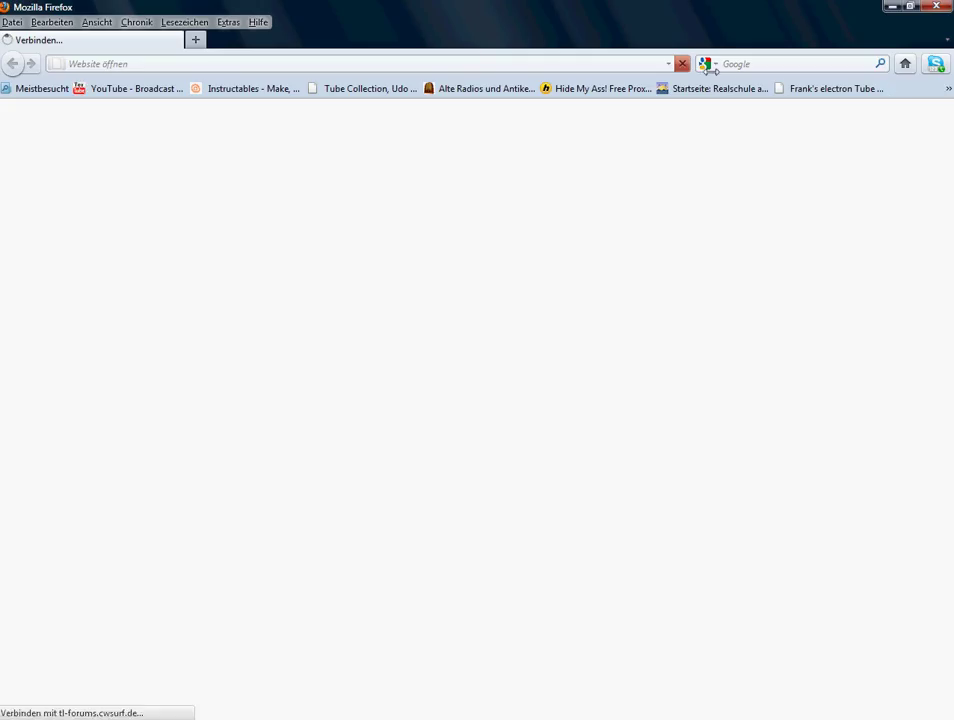
- Switch Firefox's search engine to Minecraft Wiki (en) and search for 'datavalues'
click(708, 63)
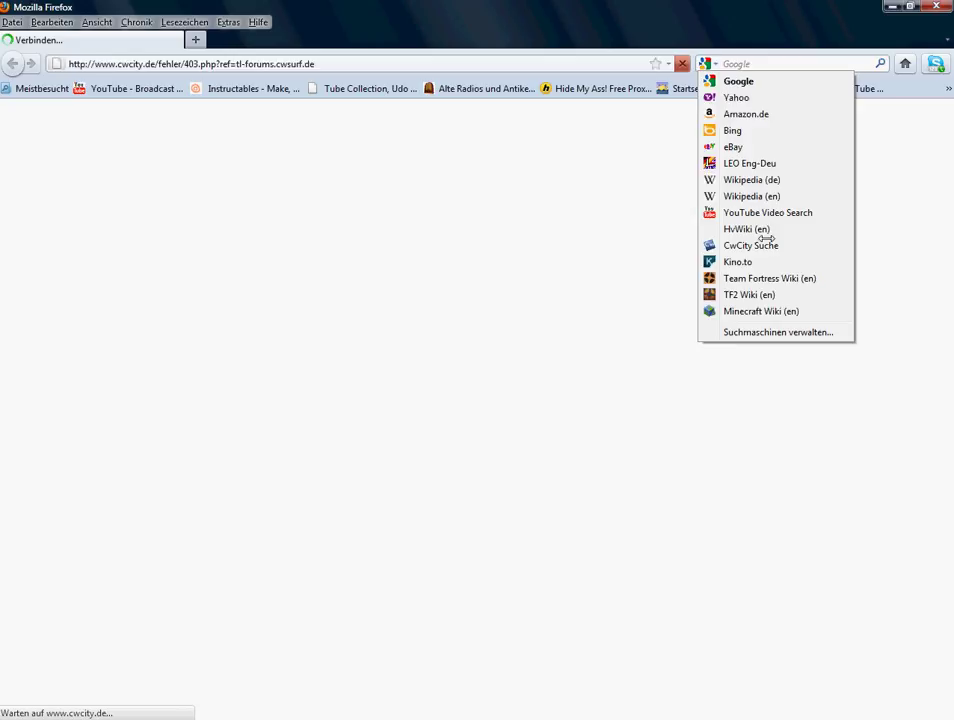
click(750, 311)
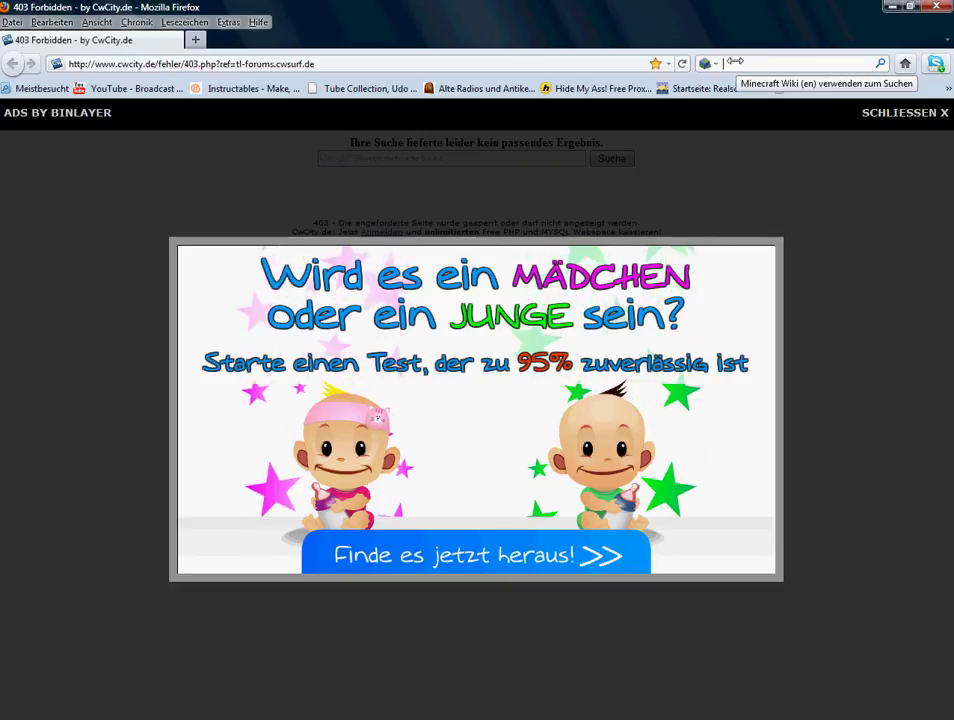
text(atavalu)
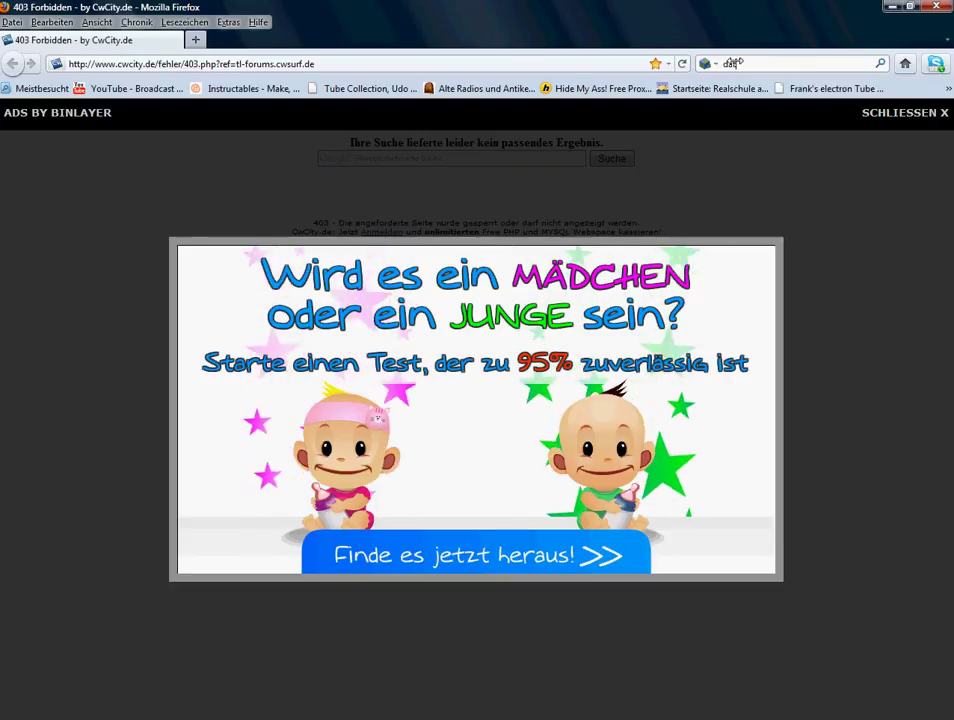
text(es)
key(Return)
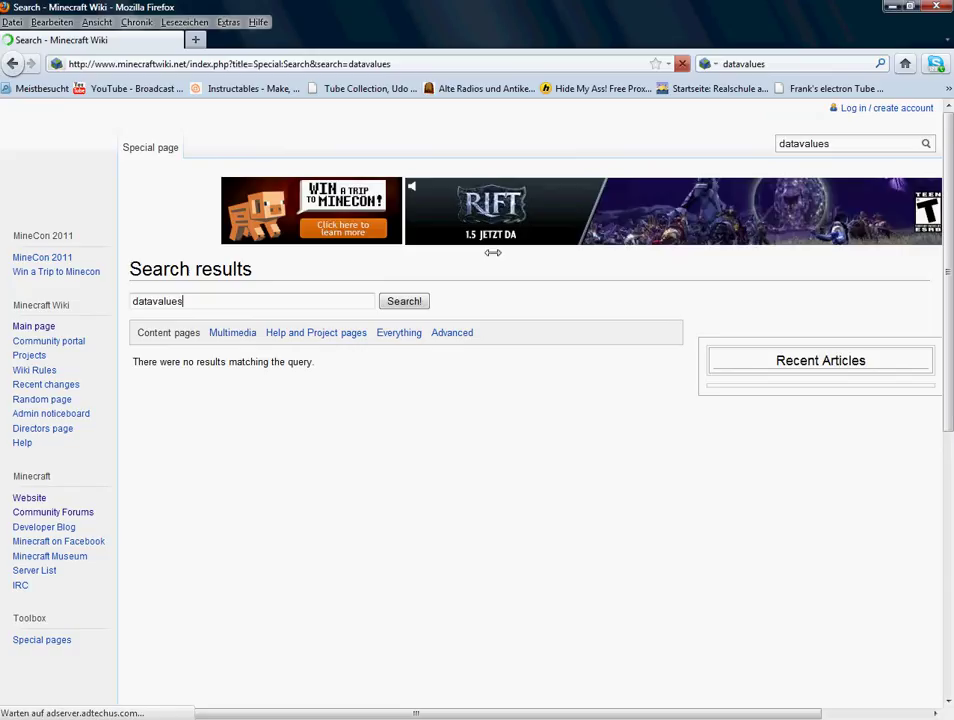
- Correct the wiki search term to 'data values' and rerun the search
scroll(497, 272, down, 2)
click(150, 216)
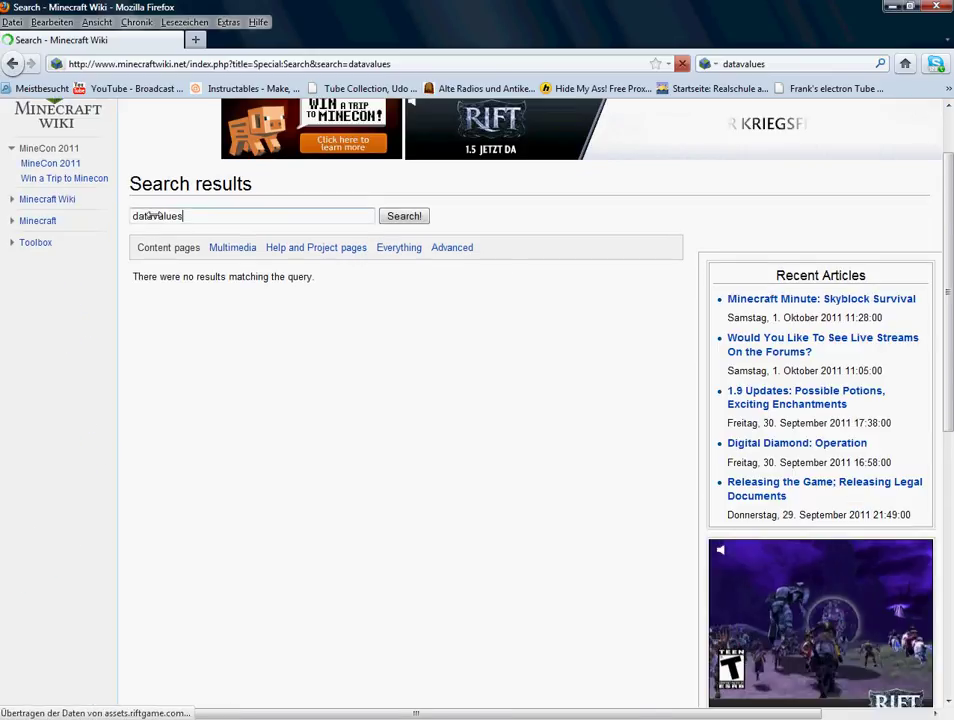
key(Return)
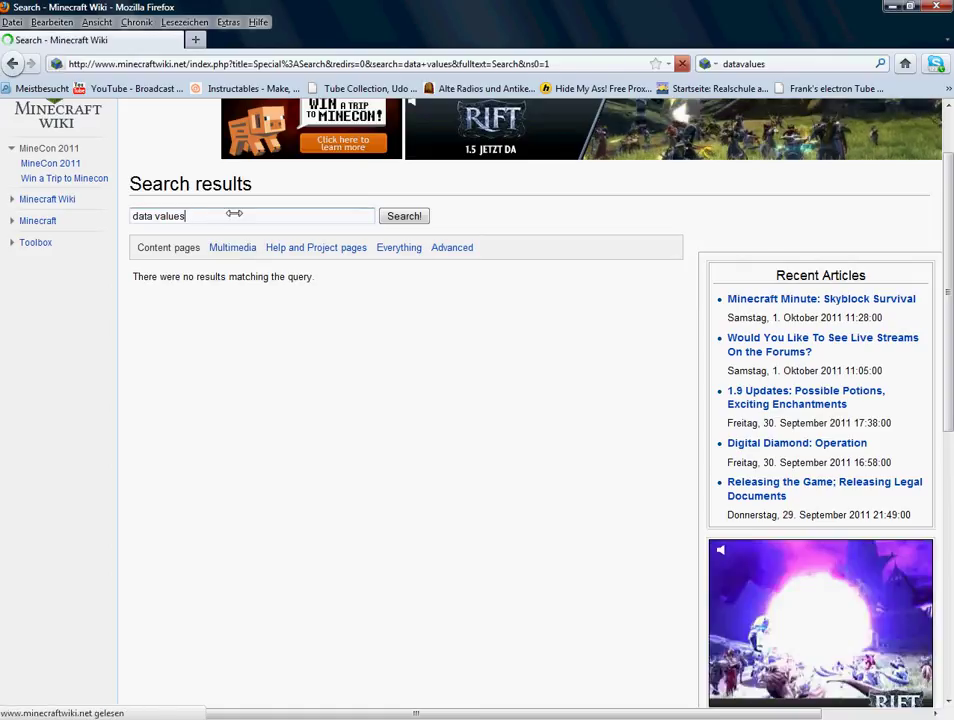
key(Return)
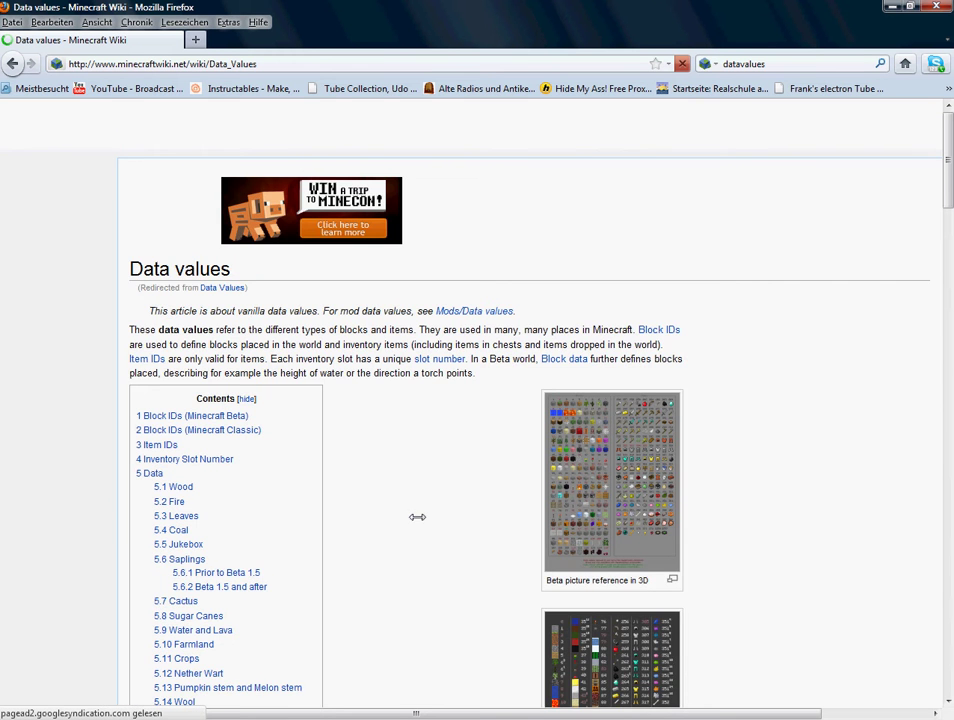
- Scroll the Data values page down to the Ender Pearl item ID 368 (hex 170)
scroll(418, 480, down, 15)
scroll(440, 492, down, 5)
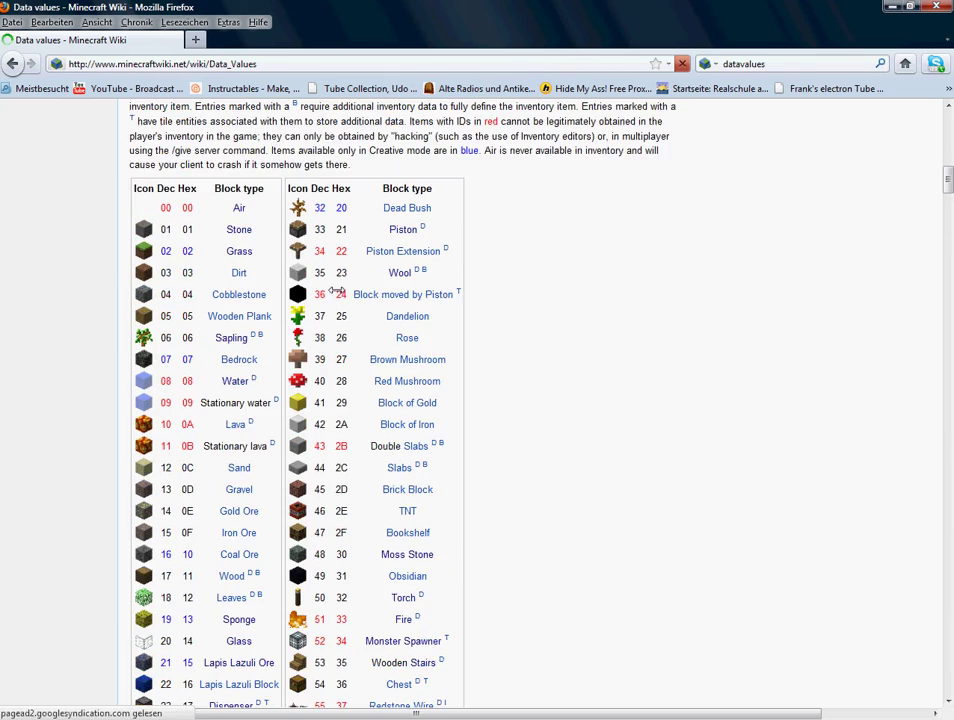
scroll(343, 350, down, 8)
scroll(340, 370, down, 18)
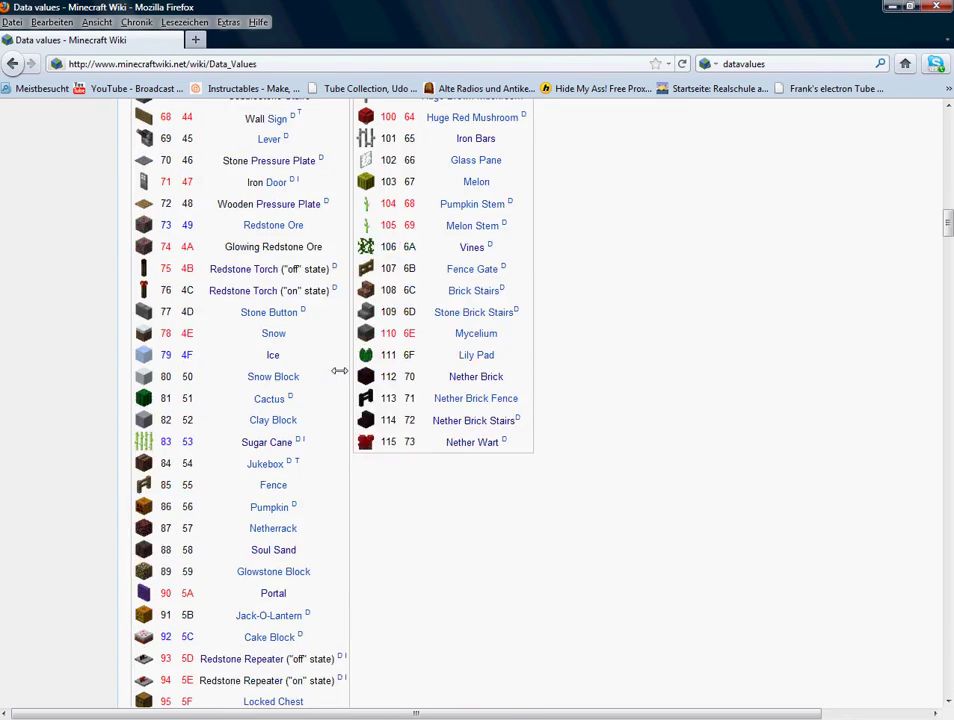
scroll(340, 372, down, 8)
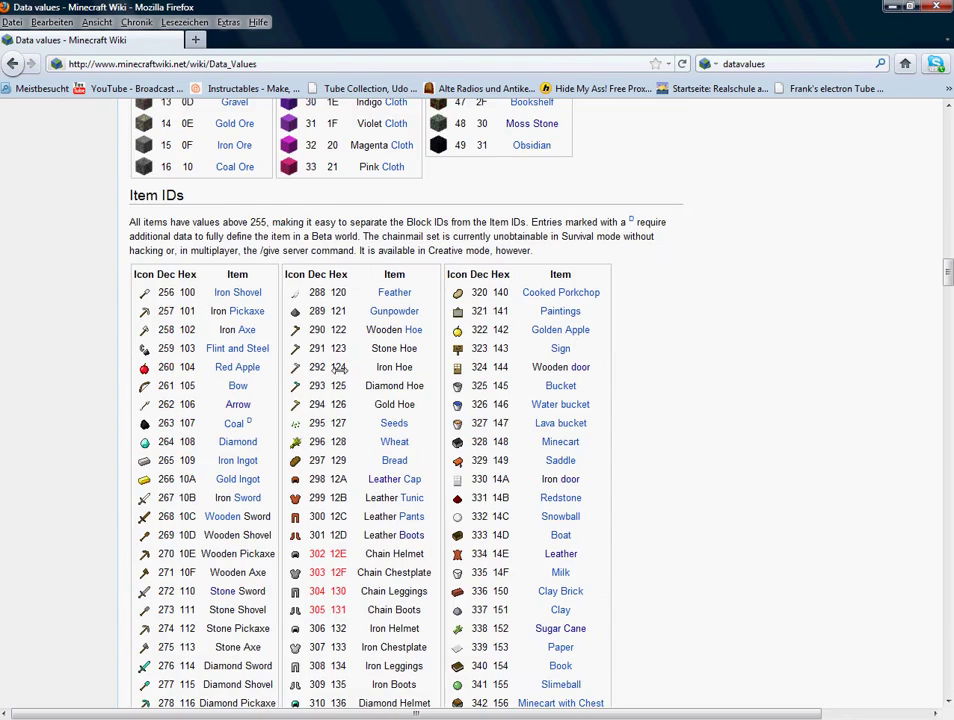
scroll(357, 354, down, 6)
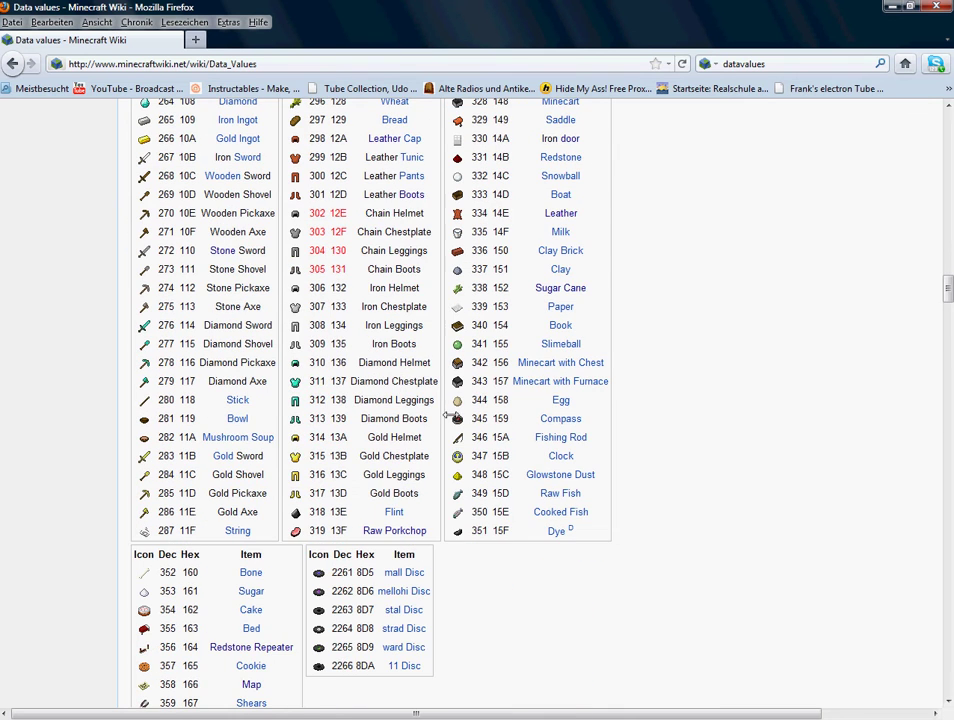
scroll(425, 395, down, 9)
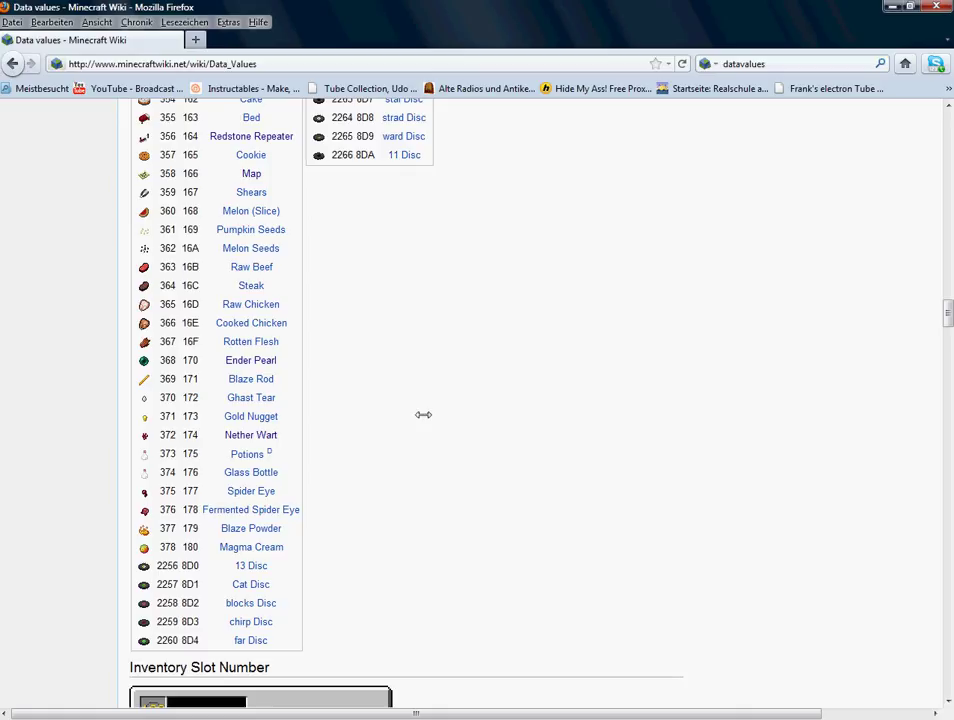
scroll(426, 410, up, 2)
scroll(426, 410, down, 2)
scroll(186, 362, up, 3)
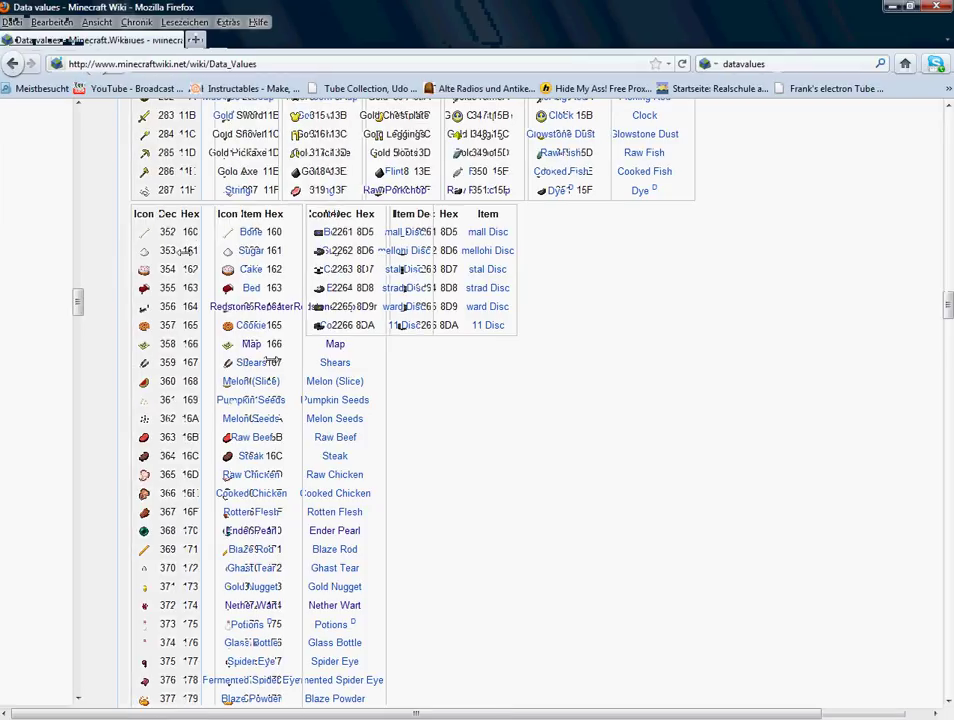
scroll(210, 373, down, 3)
scroll(210, 373, down, 2)
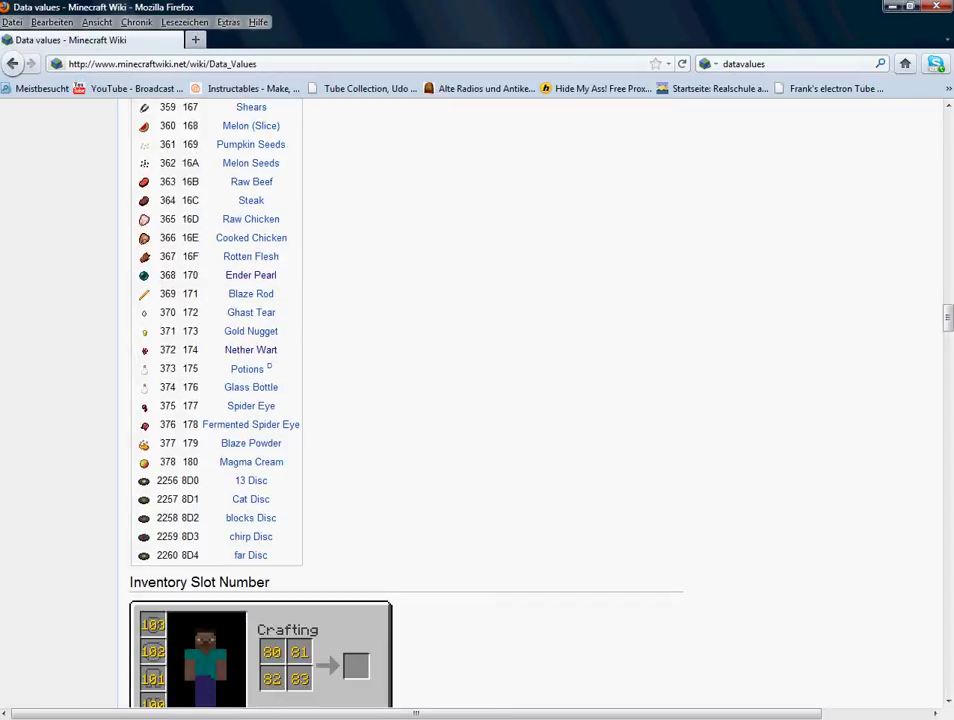
- Return to Cheat Engine and inspect the found record's type, leaving it at 4 Bytes
key(alt+Tab)
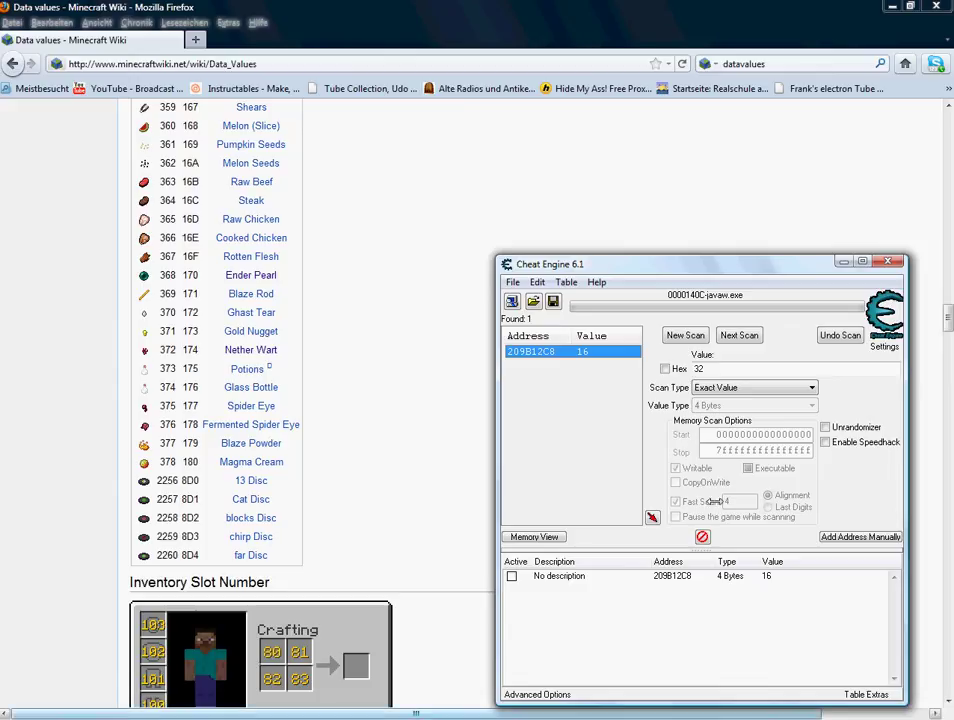
double_click(762, 576)
key(Escape)
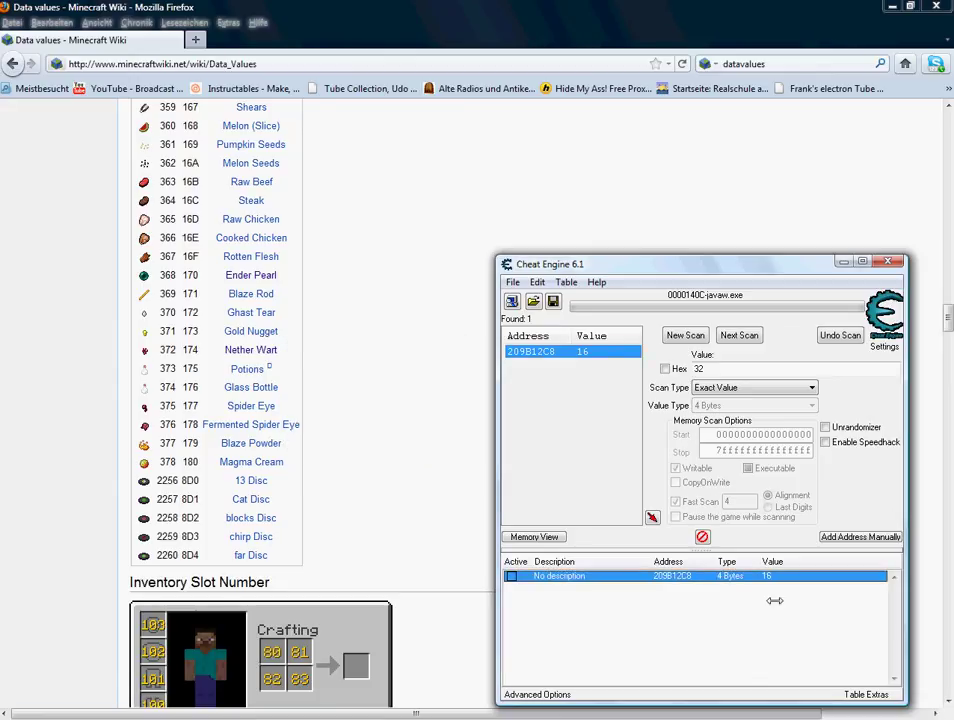
right_click(727, 576)
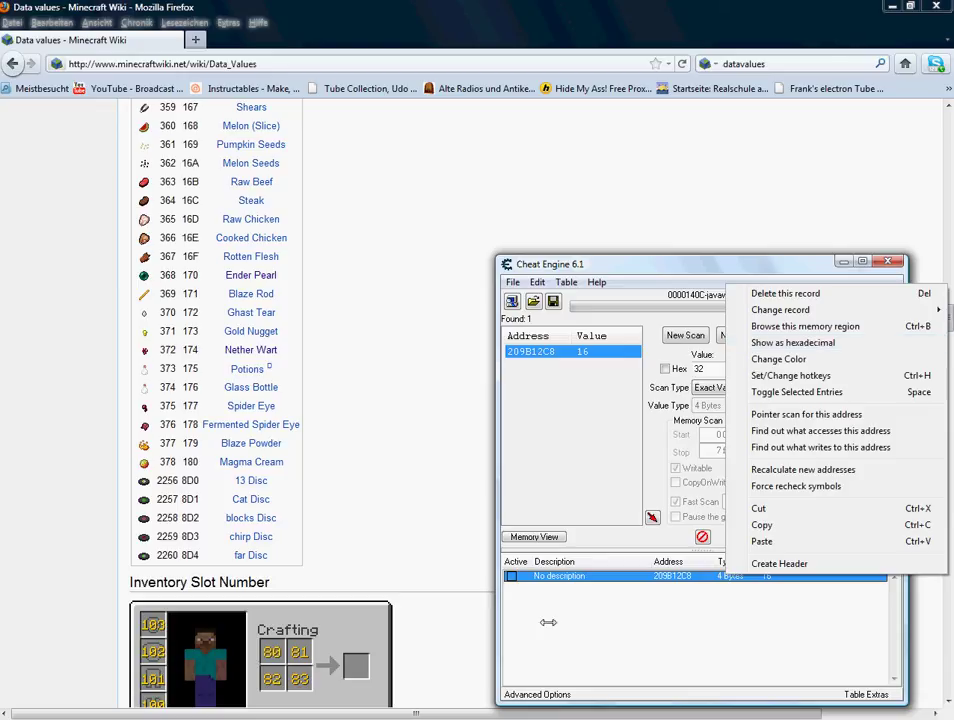
click(626, 591)
- Open the record's Change record Type and Description options without changing anything
right_click(648, 576)
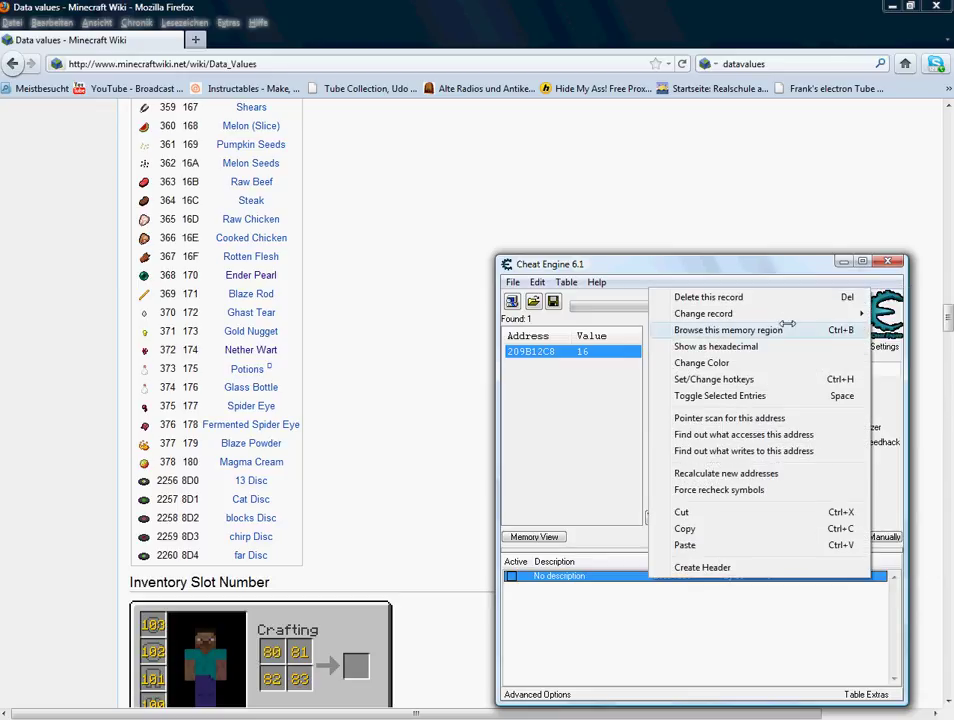
mouse_move(716, 313)
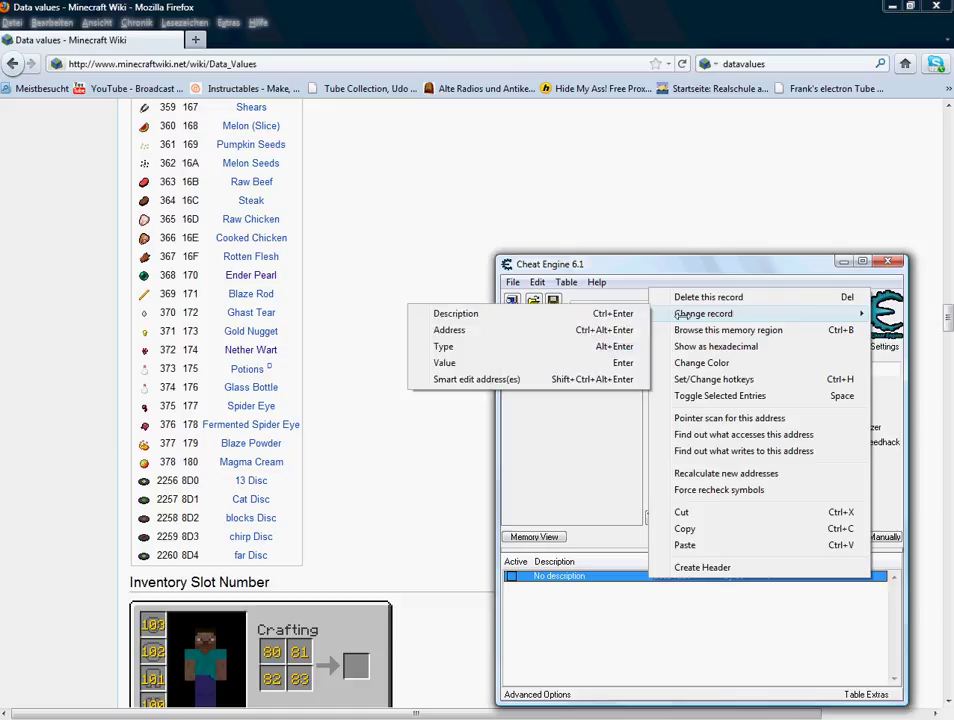
click(485, 349)
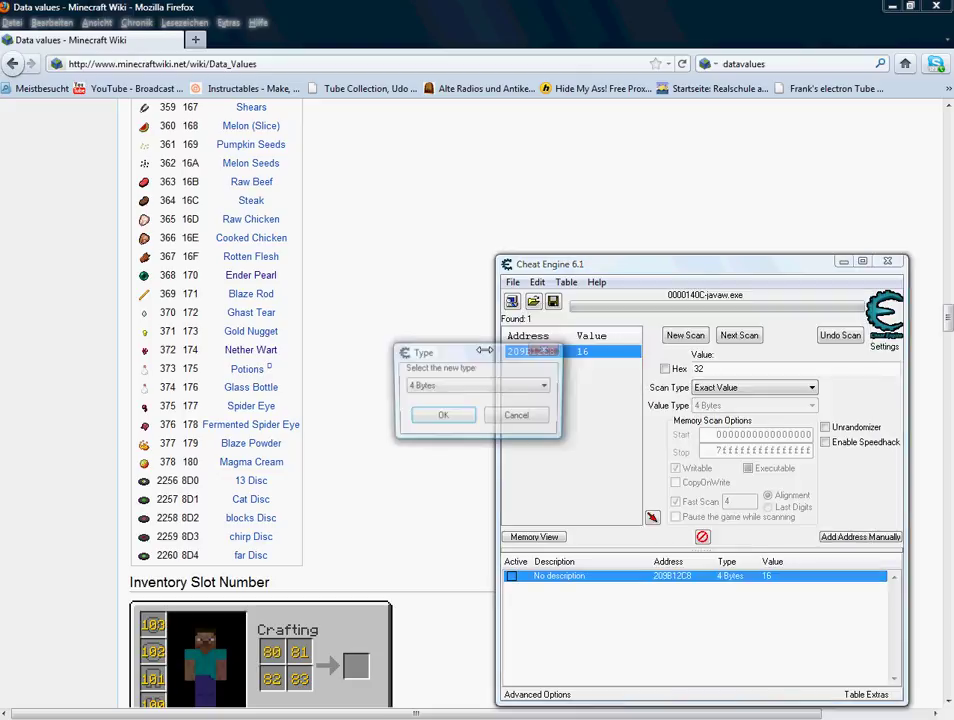
click(443, 415)
right_click(691, 577)
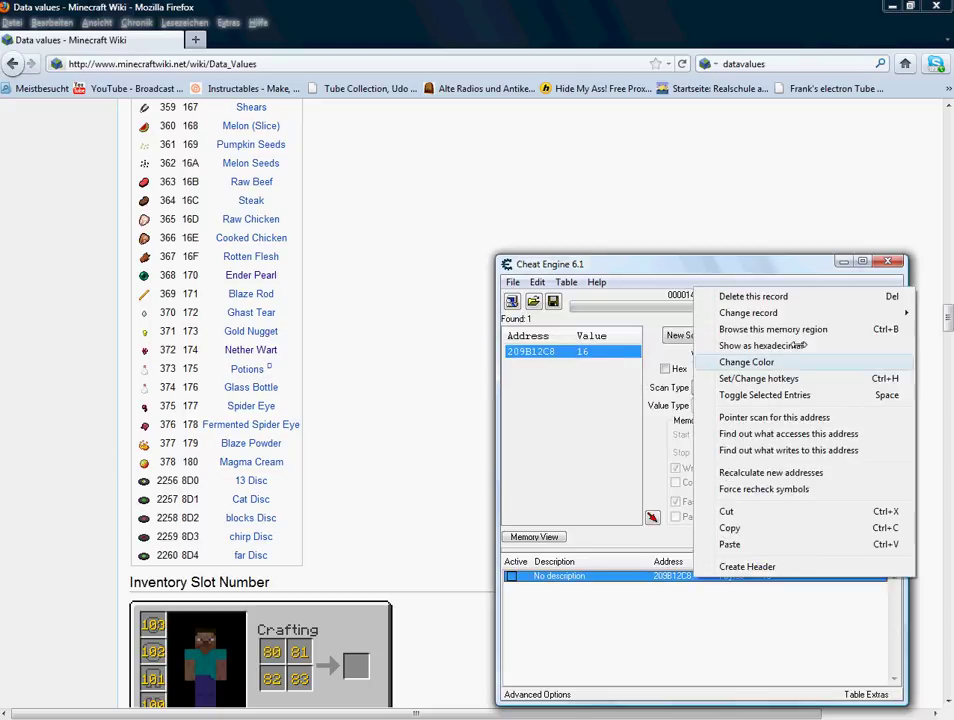
mouse_move(750, 313)
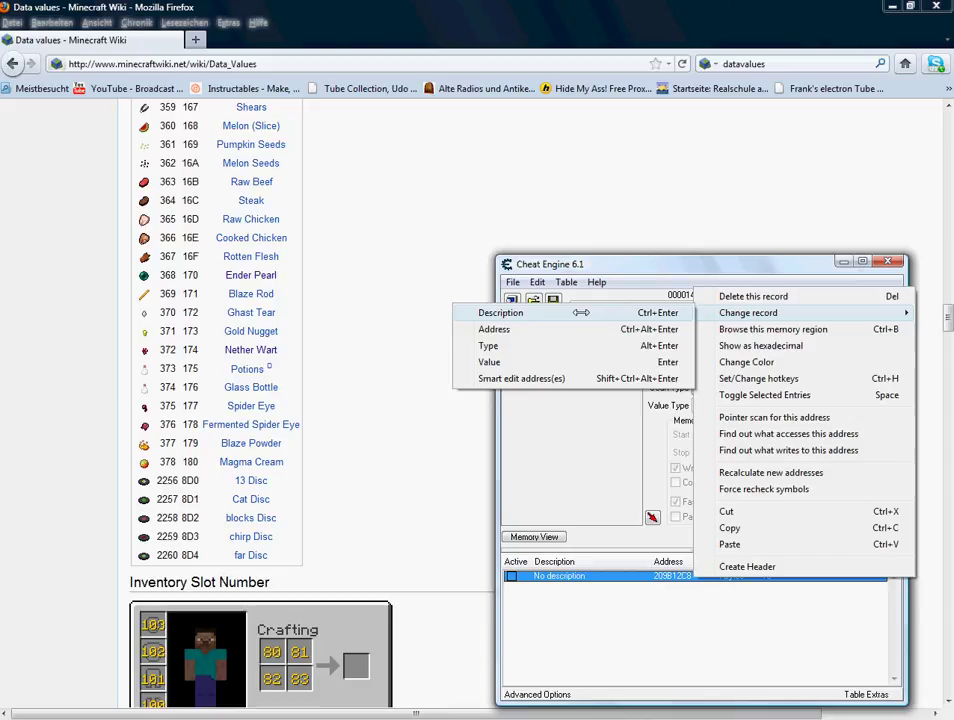
click(500, 313)
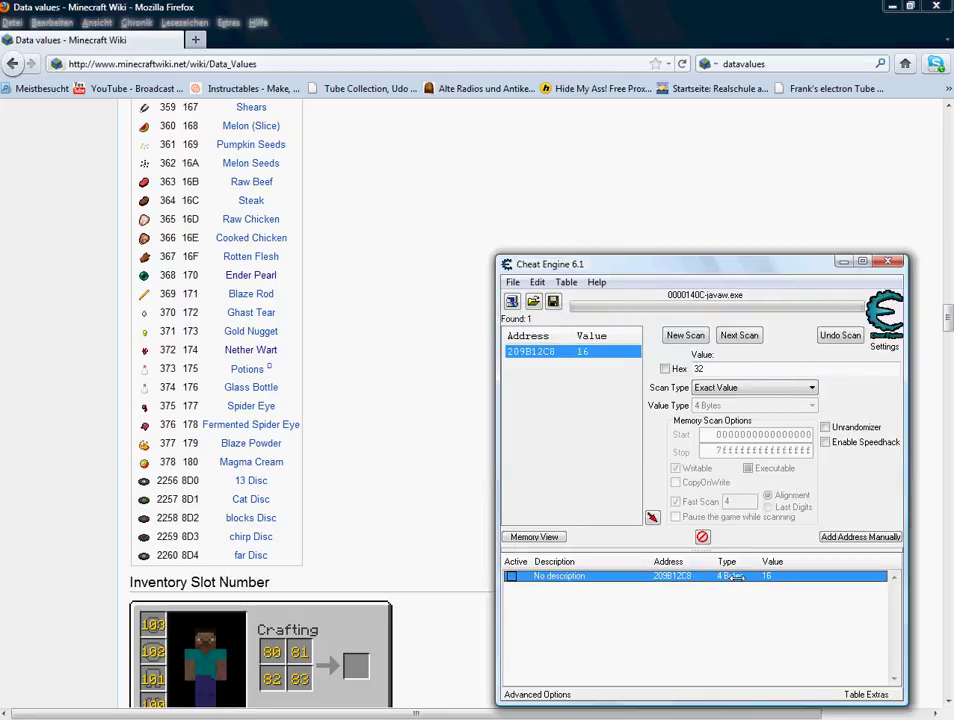
right_click(535, 577)
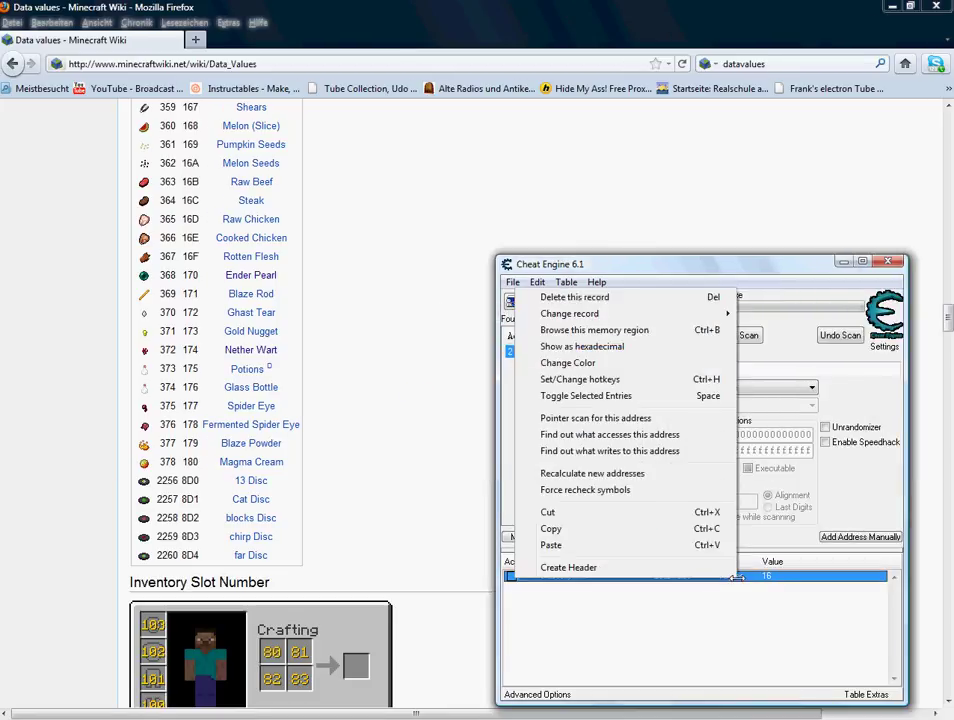
- Browse the memory region at 209B12C8 and move the Memory Viewer to the right
click(640, 330)
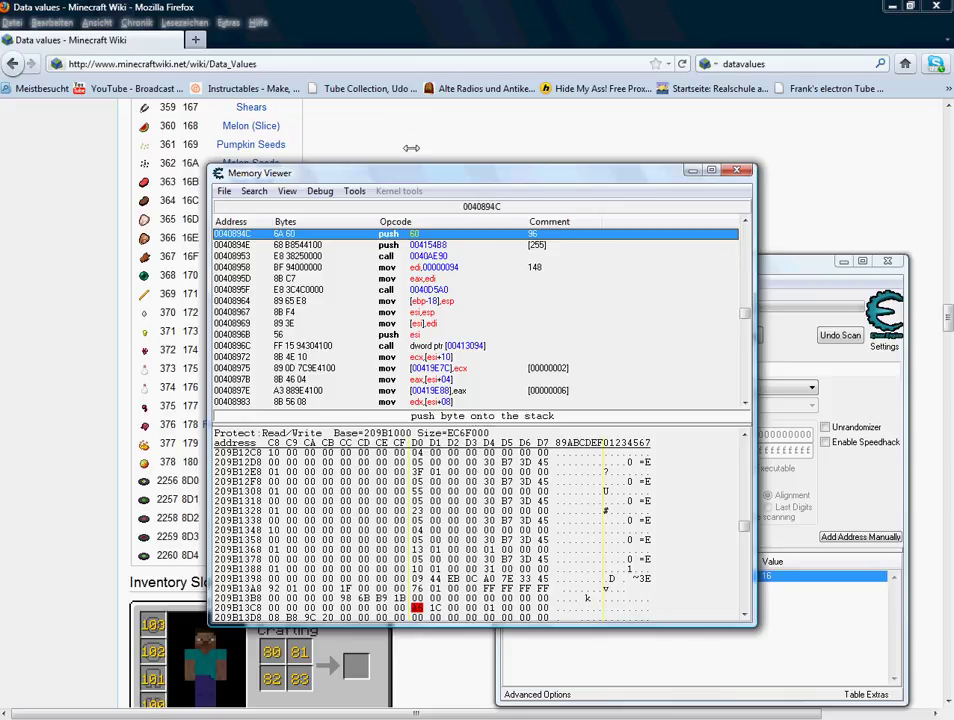
drag(405, 173, 524, 175)
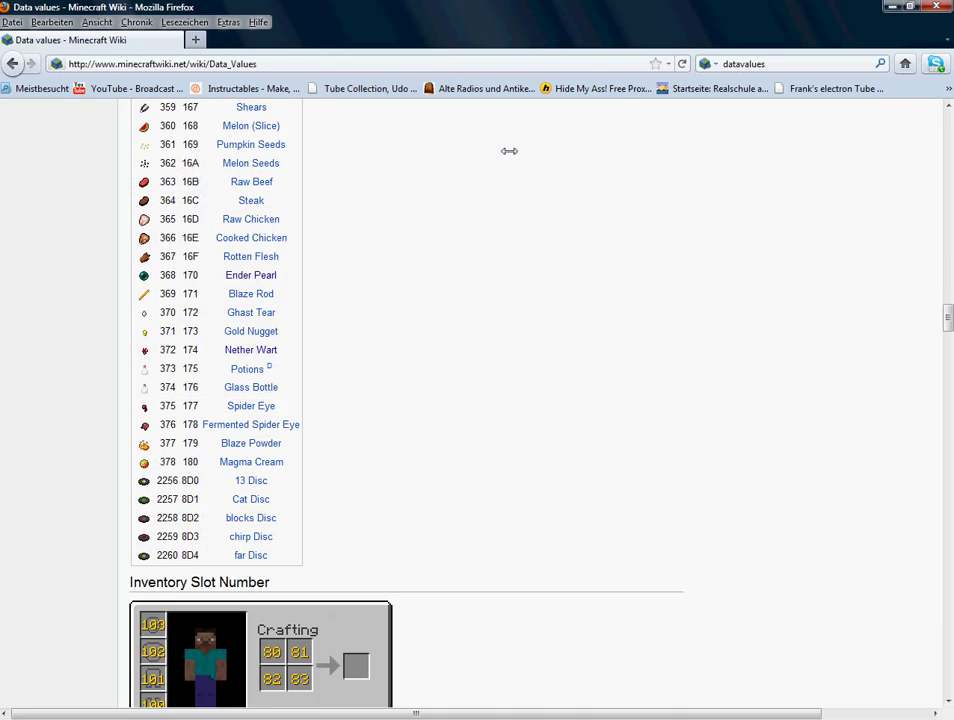
scroll(500, 180, up, 15)
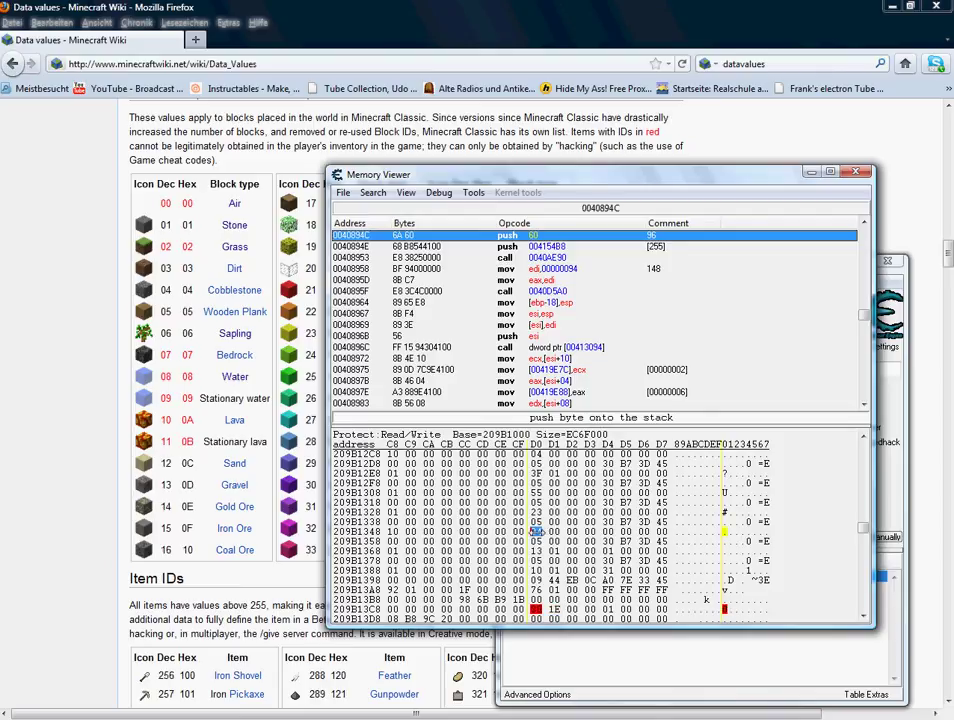
- Set the byte at 209B1350 to 02 and check Minecraft's inventory
double_click(536, 531)
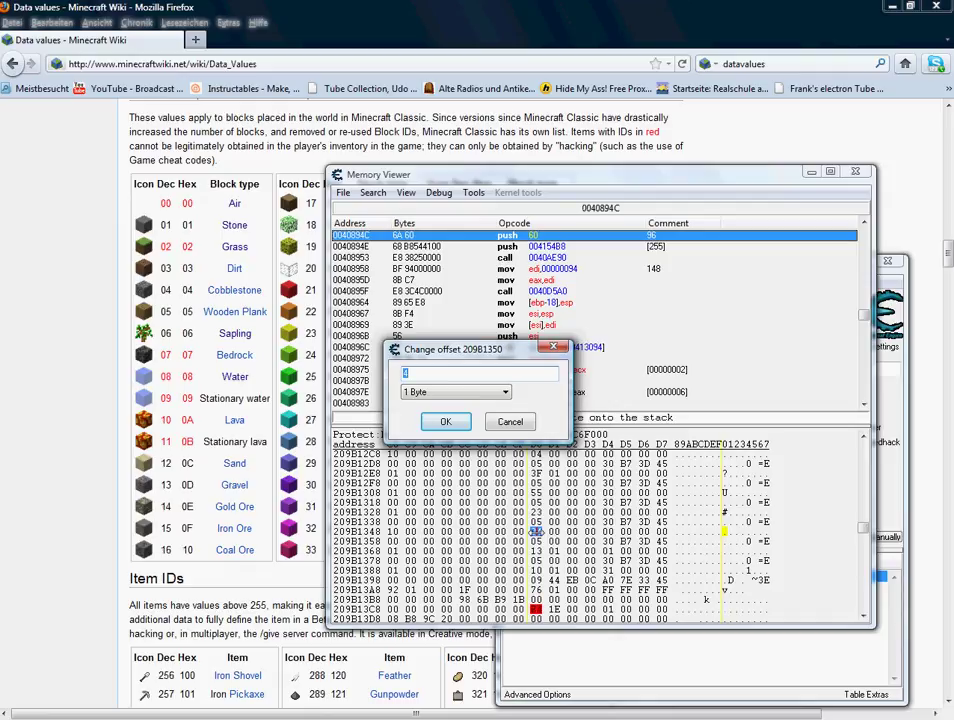
text(2)
key(Return)
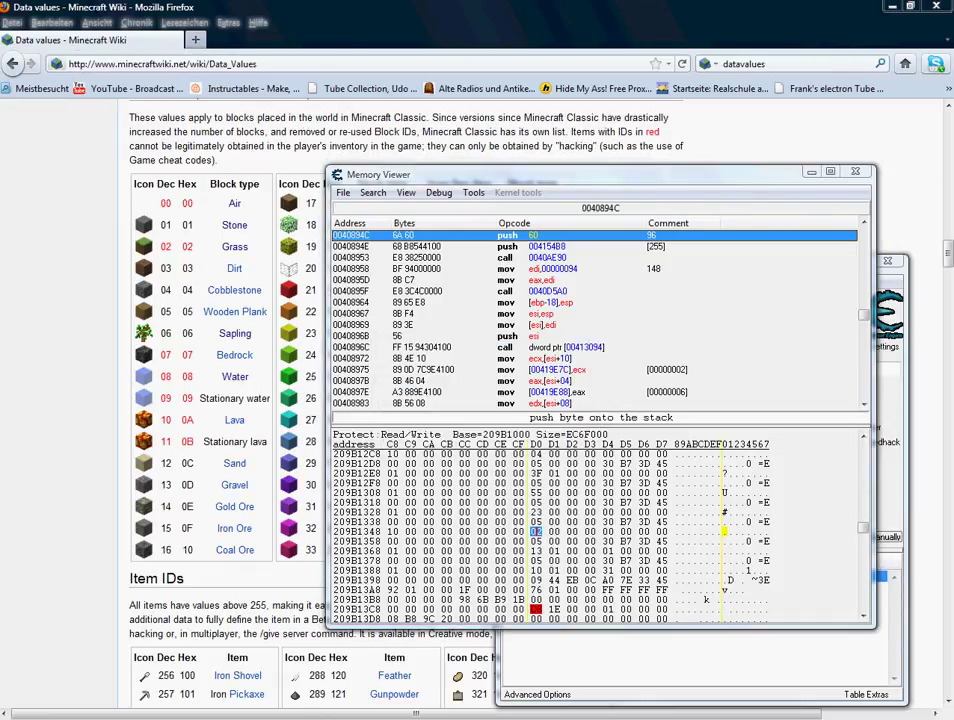
key(alt+Tab)
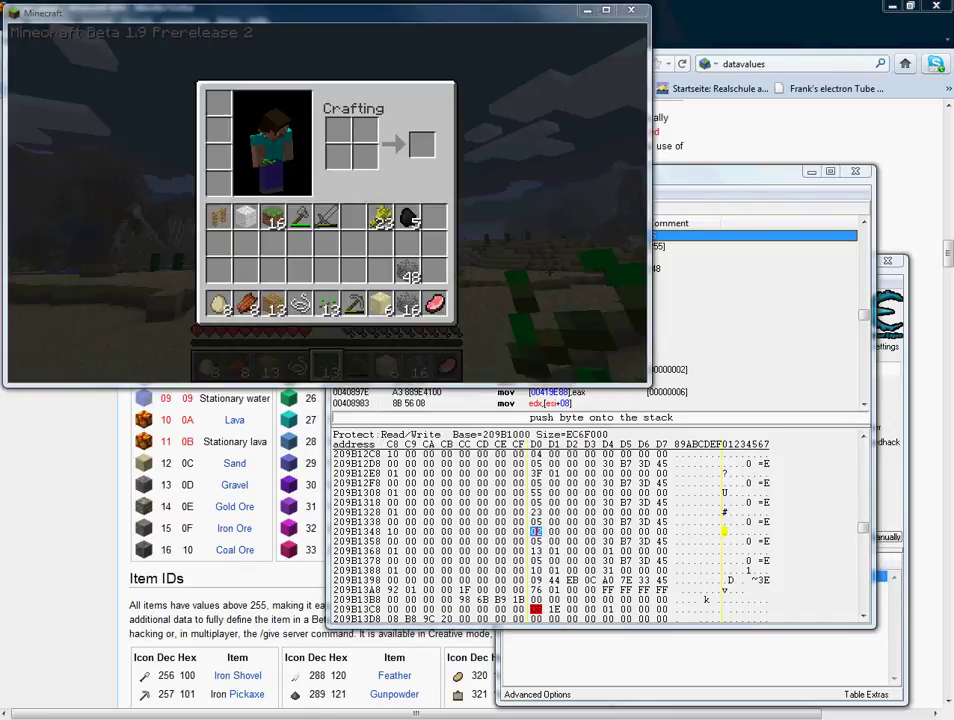
- Reopen the Memory Viewer on the found address 209B12C8's memory region
click(766, 180)
click(855, 171)
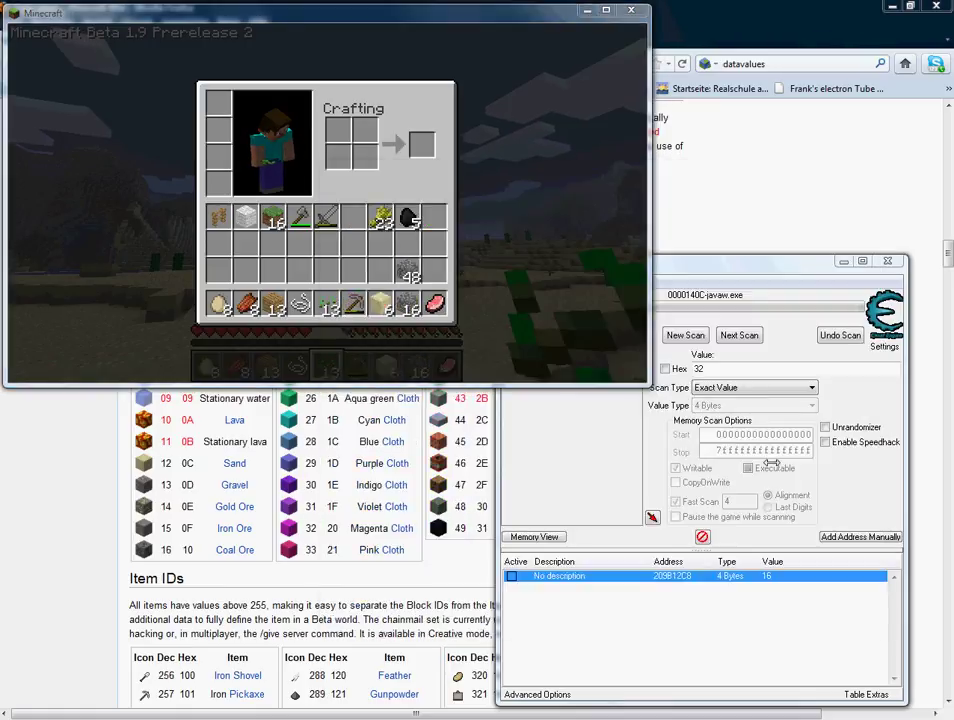
click(679, 578)
right_click(684, 576)
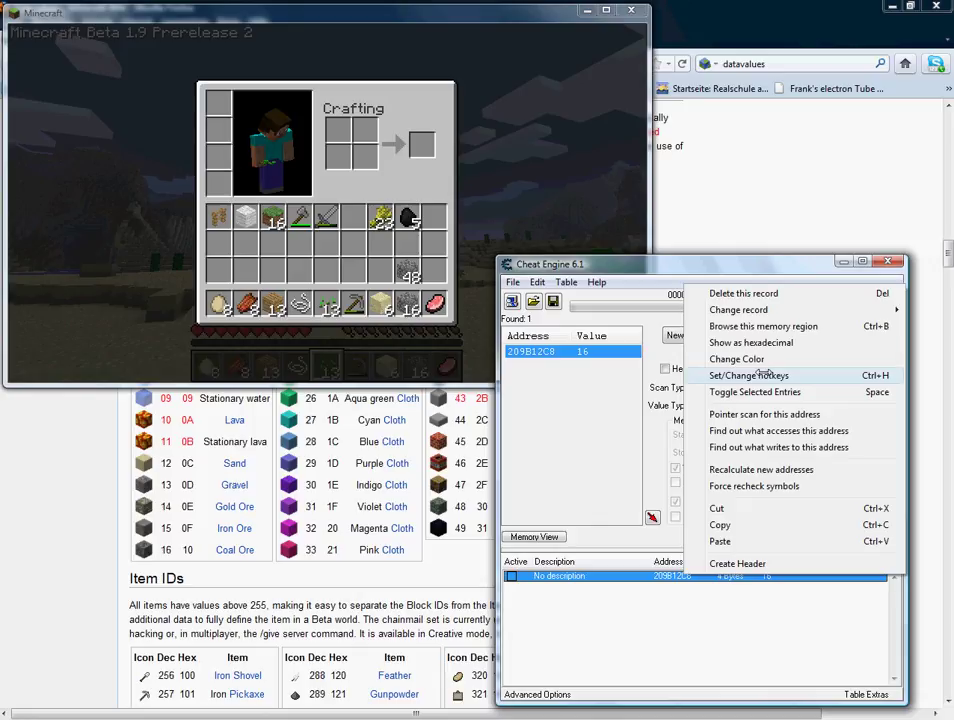
click(777, 327)
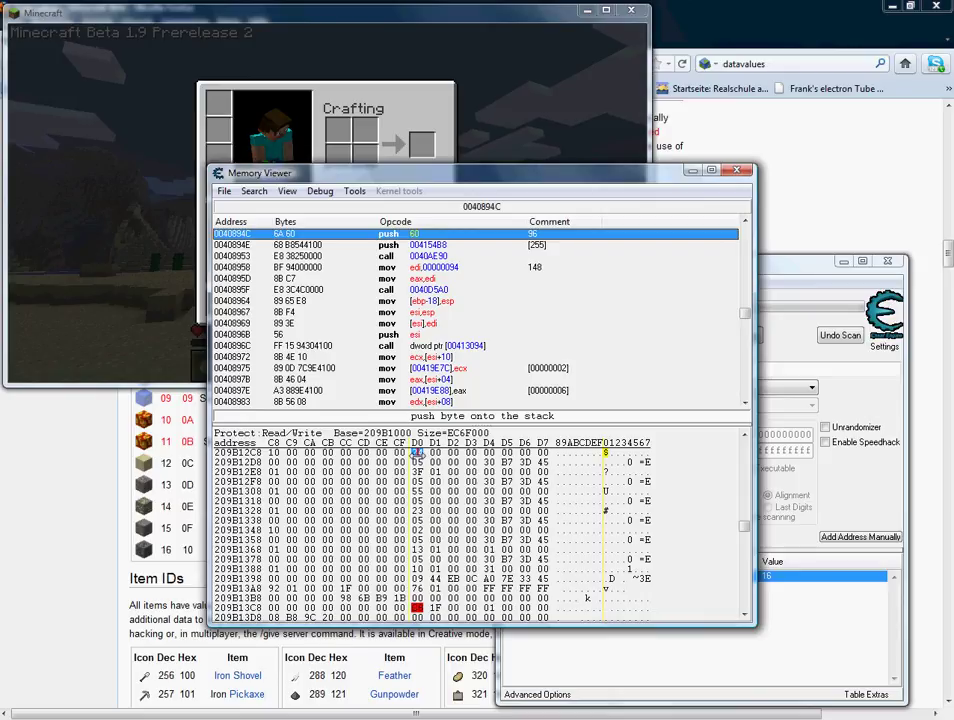
- Set the byte at 209B12D0 to 06 and check the Minecraft inventory
double_click(417, 452)
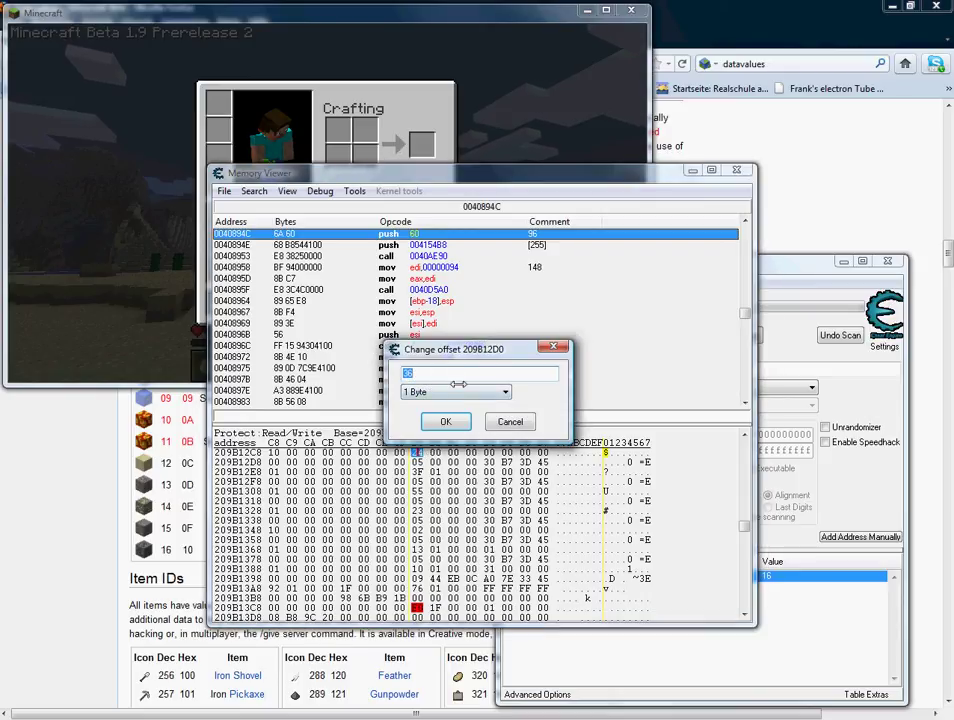
text(6)
key(Return)
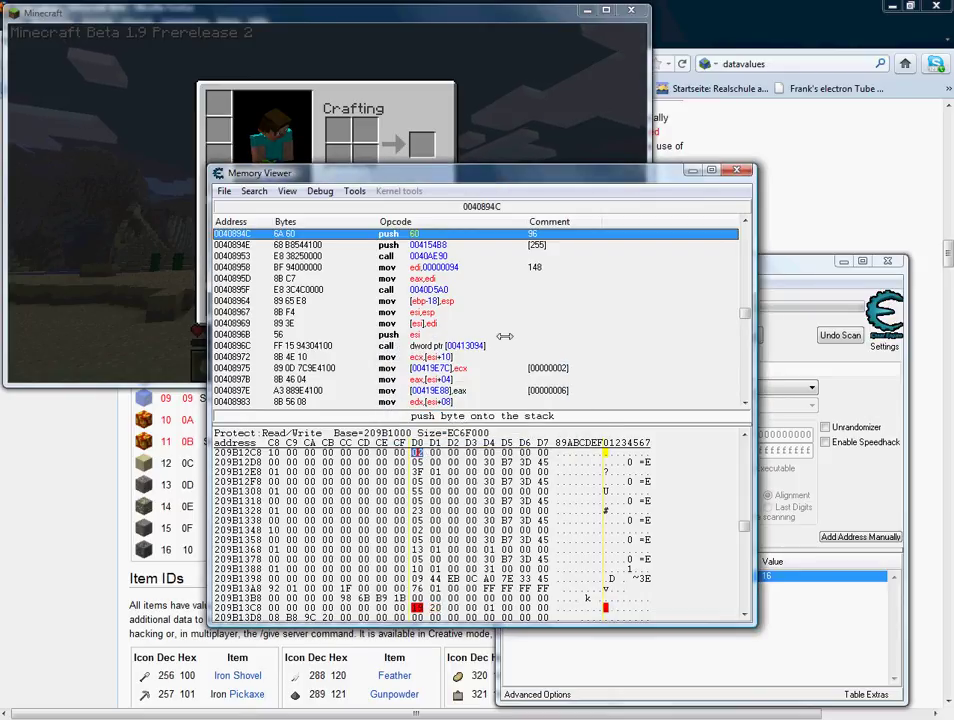
click(469, 152)
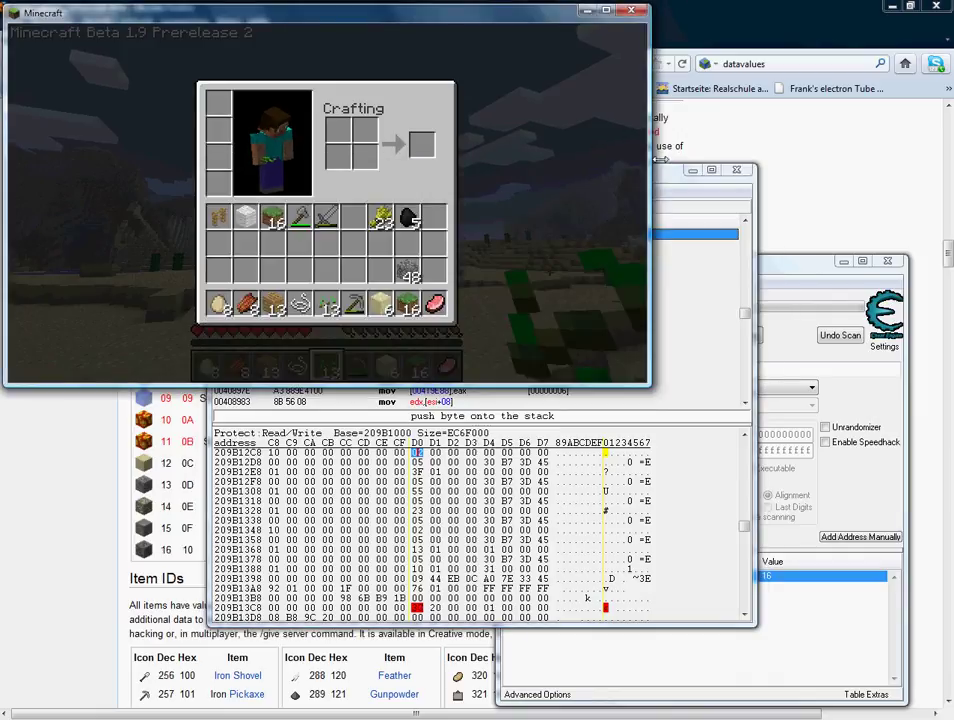
key(alt+Tab)
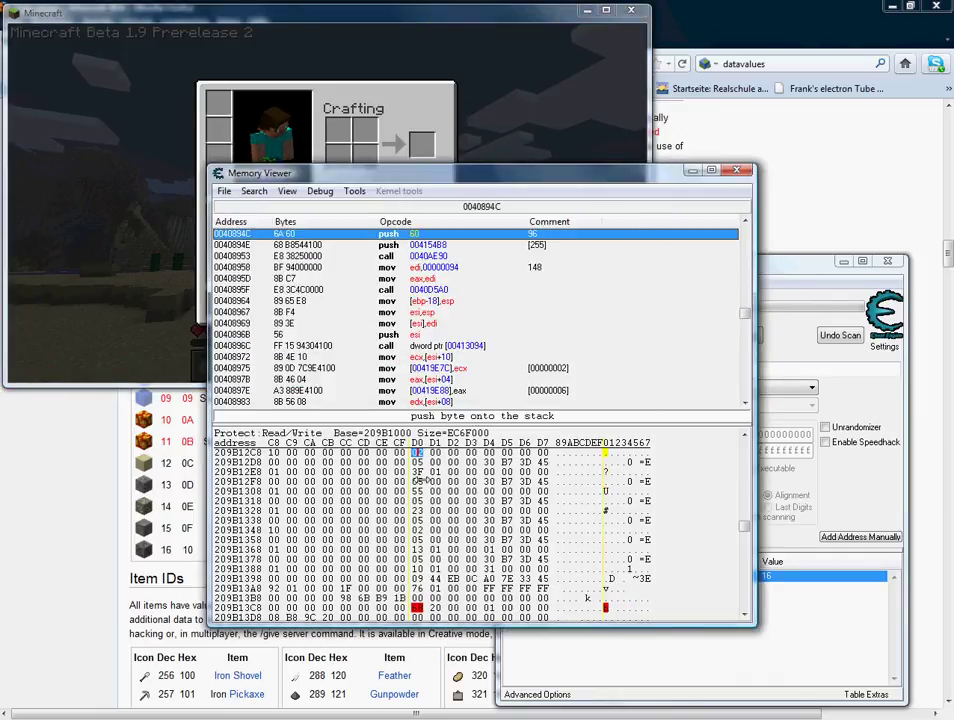
- Set byte 209B12D0 to 17 and byte 209B12D1 to 10
double_click(416, 452)
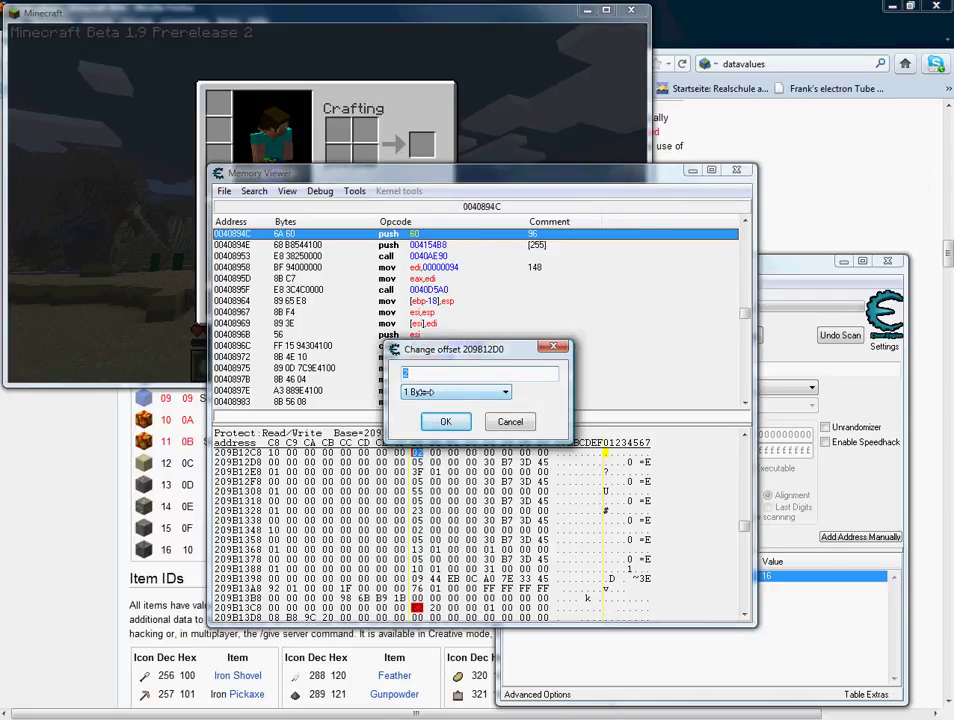
text(17)
click(446, 421)
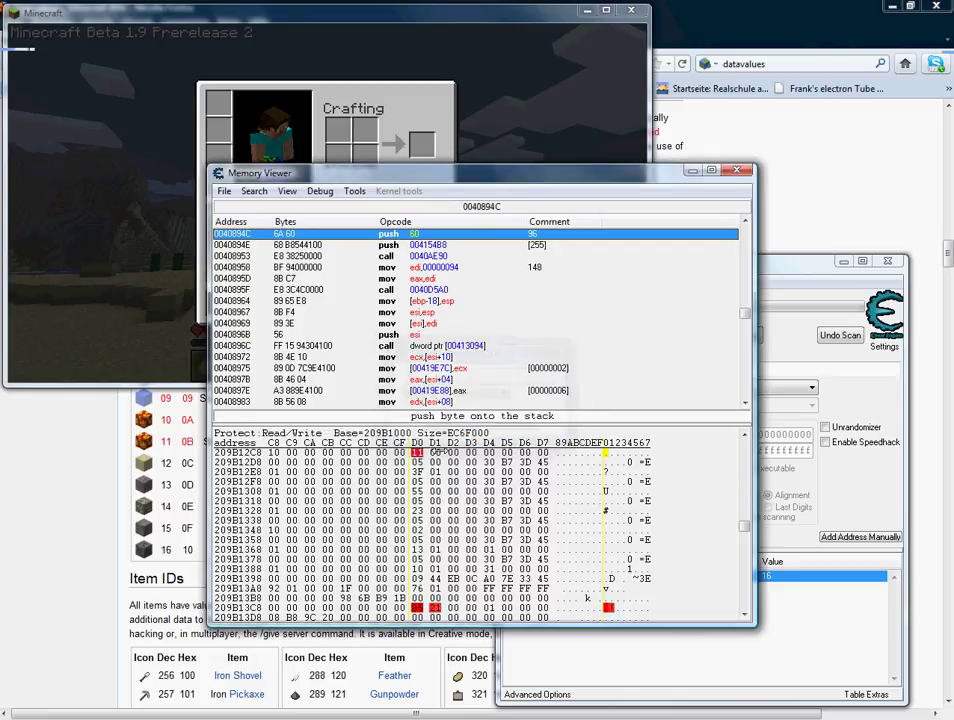
double_click(435, 452)
text(1)
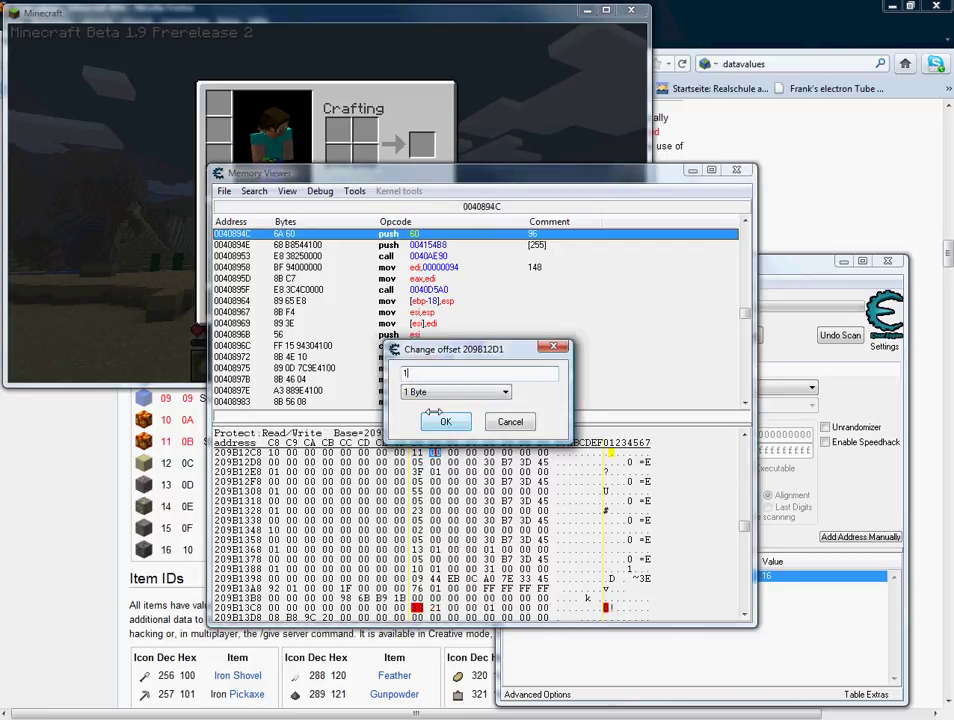
text(0)
click(440, 420)
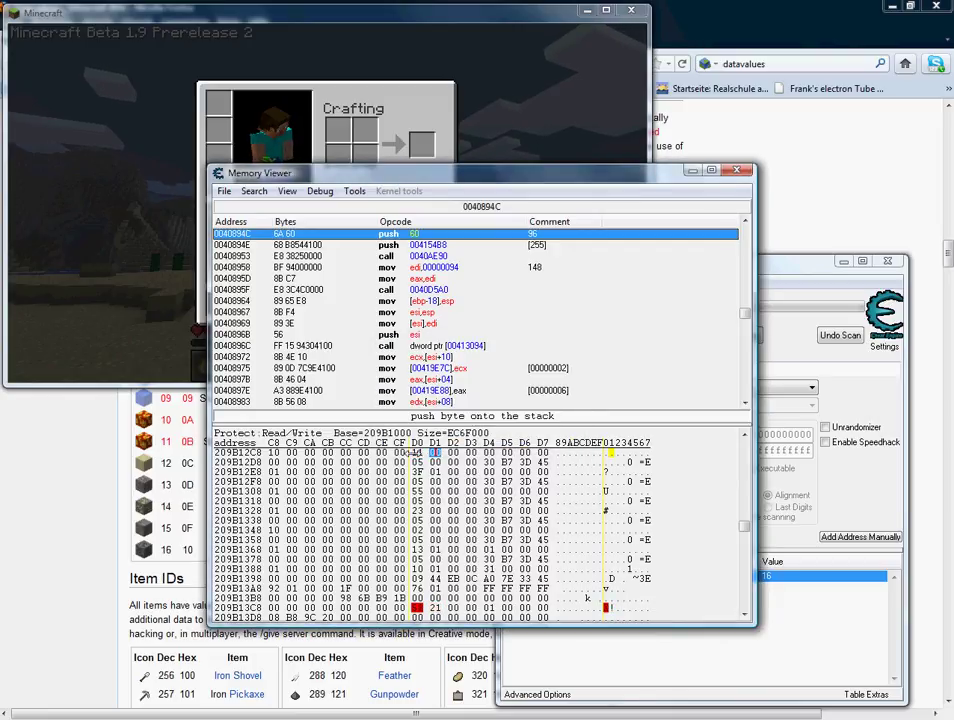
double_click(416, 452)
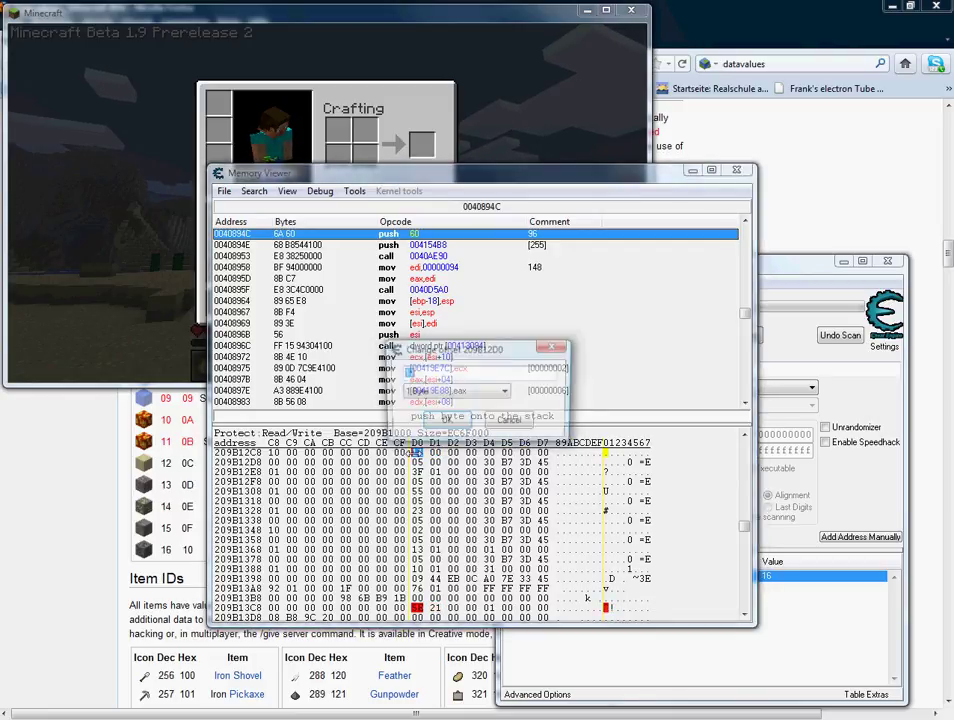
click(445, 421)
- Move the Memory Viewer aside and close it
drag(462, 179, 600, 260)
drag(598, 310, 638, 279)
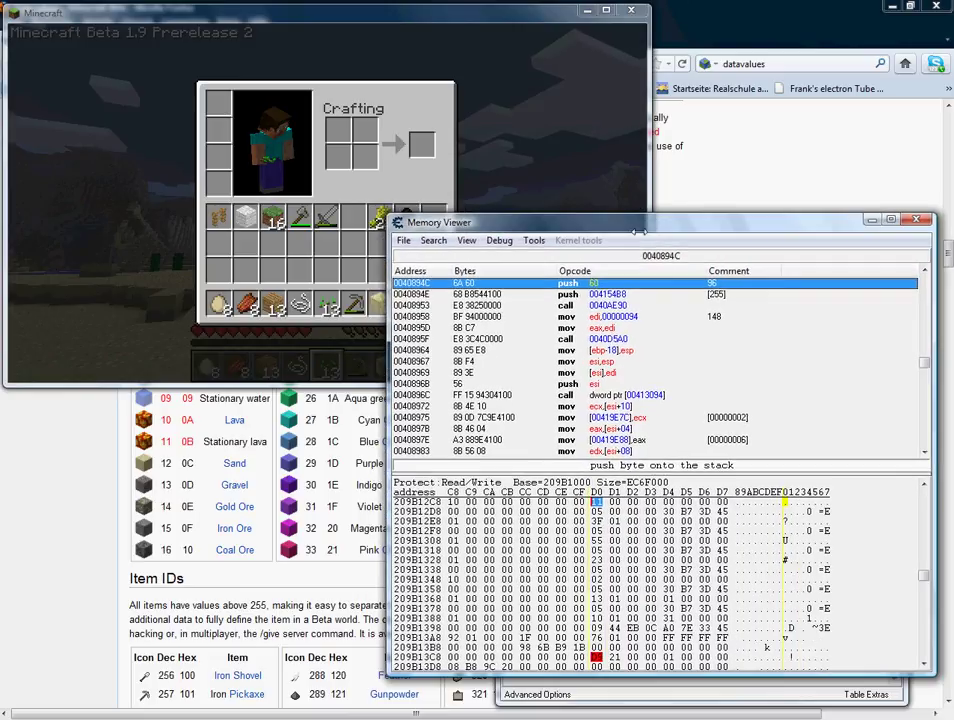
click(916, 219)
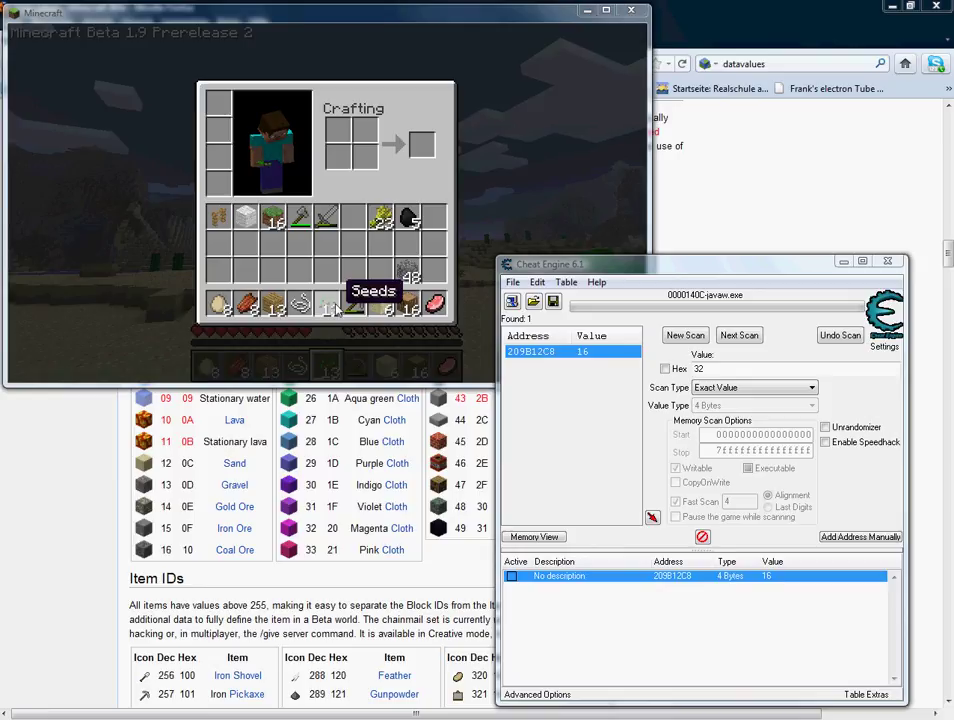
- Scan for the value 13, split the Minecraft seed stack, then narrow results to 6
click(684, 335)
text(13)
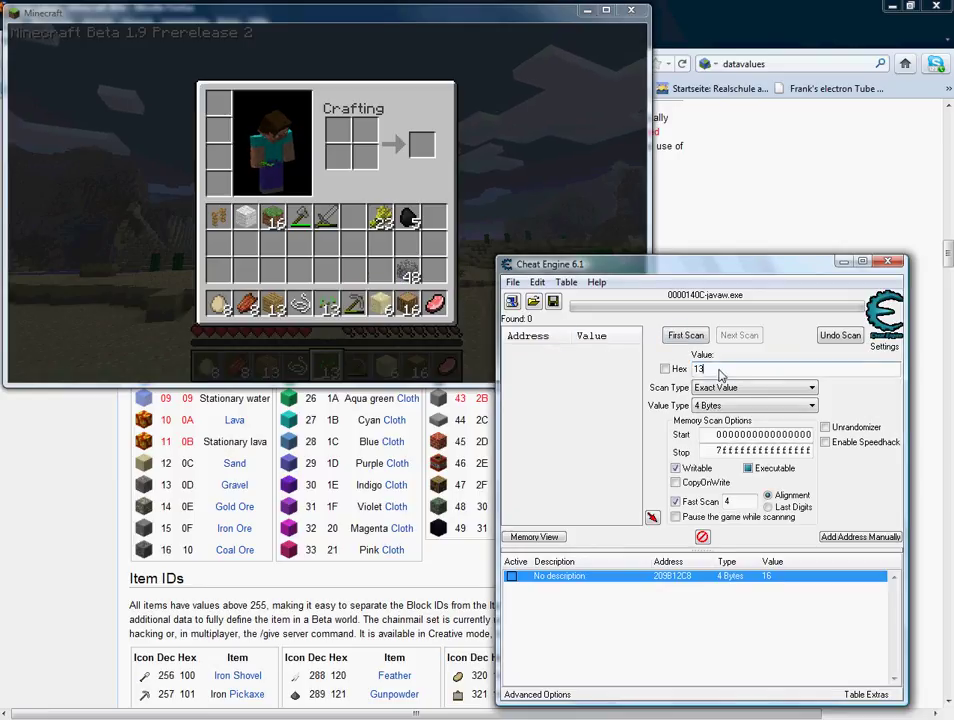
key(Return)
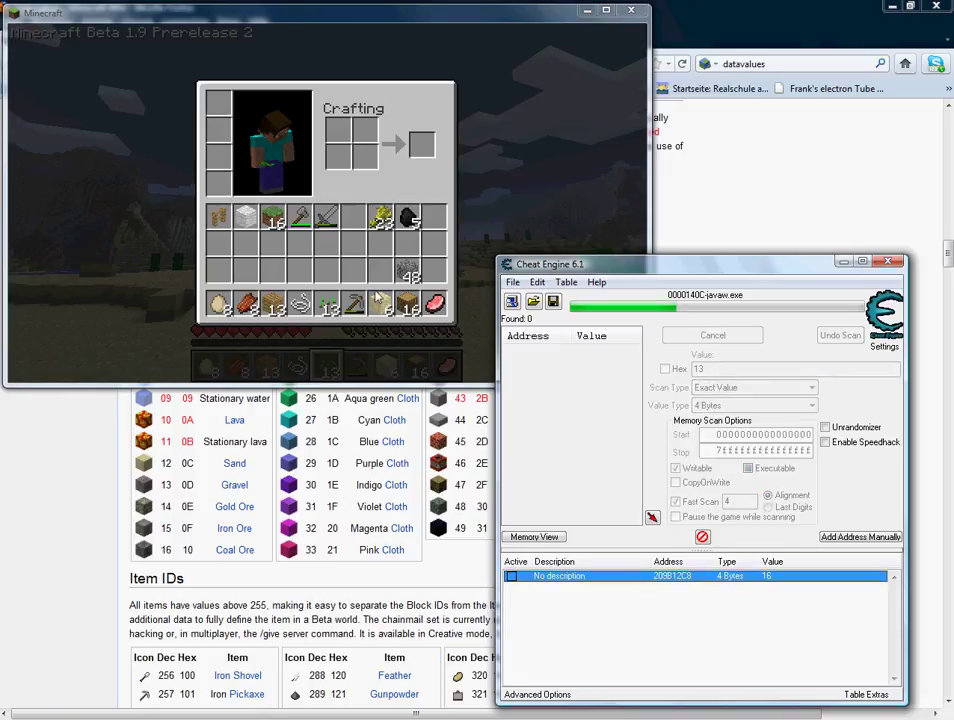
click(322, 288)
right_click(327, 303)
click(327, 272)
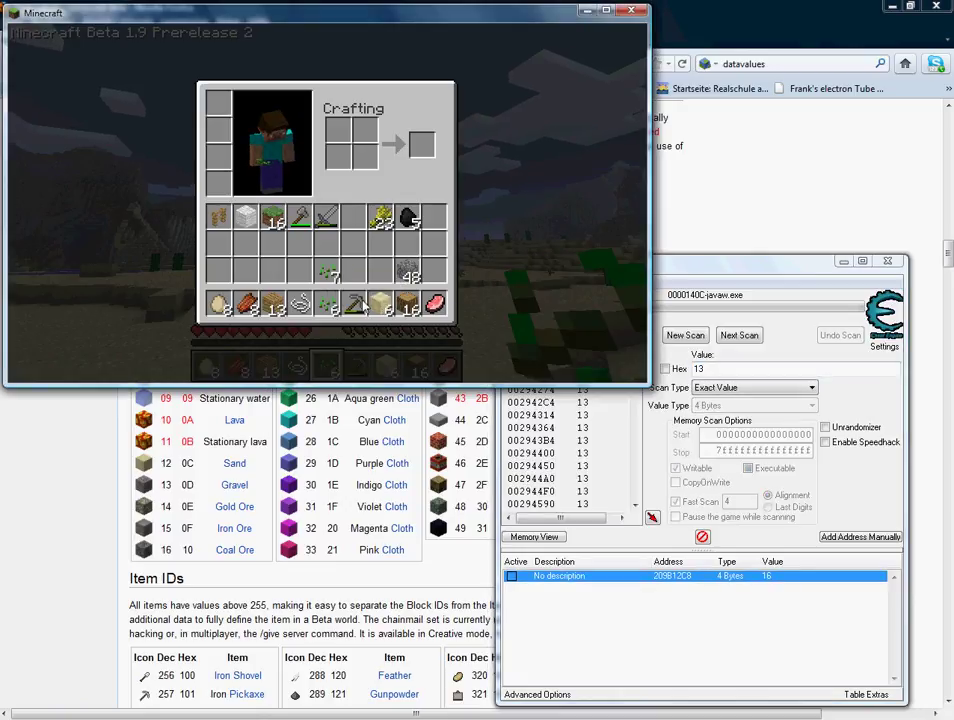
key(alt+Tab)
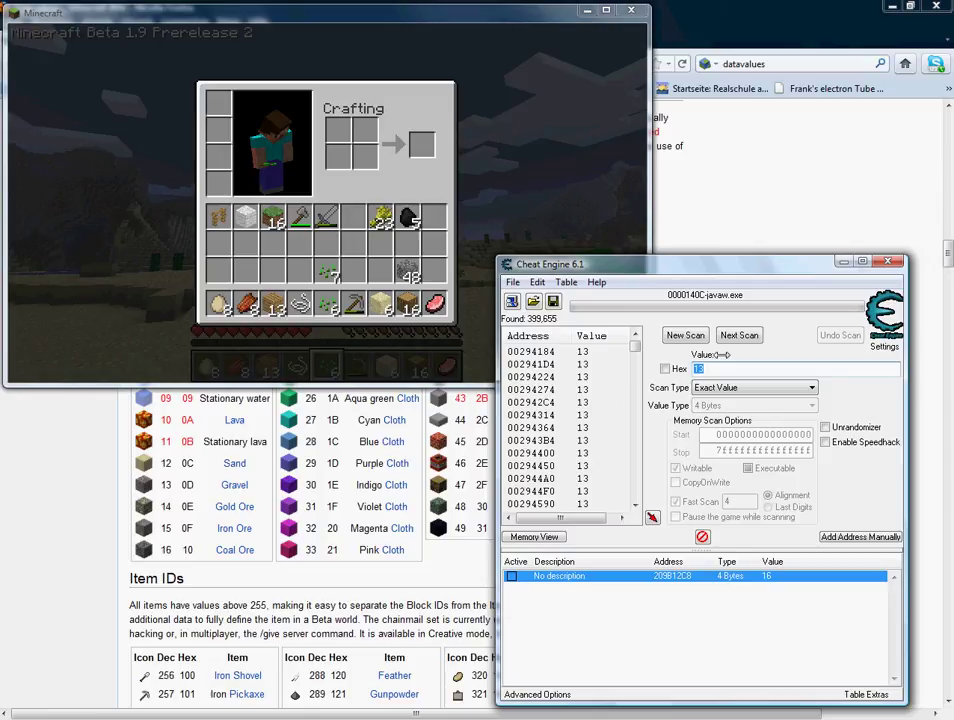
click(739, 335)
- Move half the hotbar seeds onto the inventory stack and narrow the scan to the value 3
key(alt+Tab)
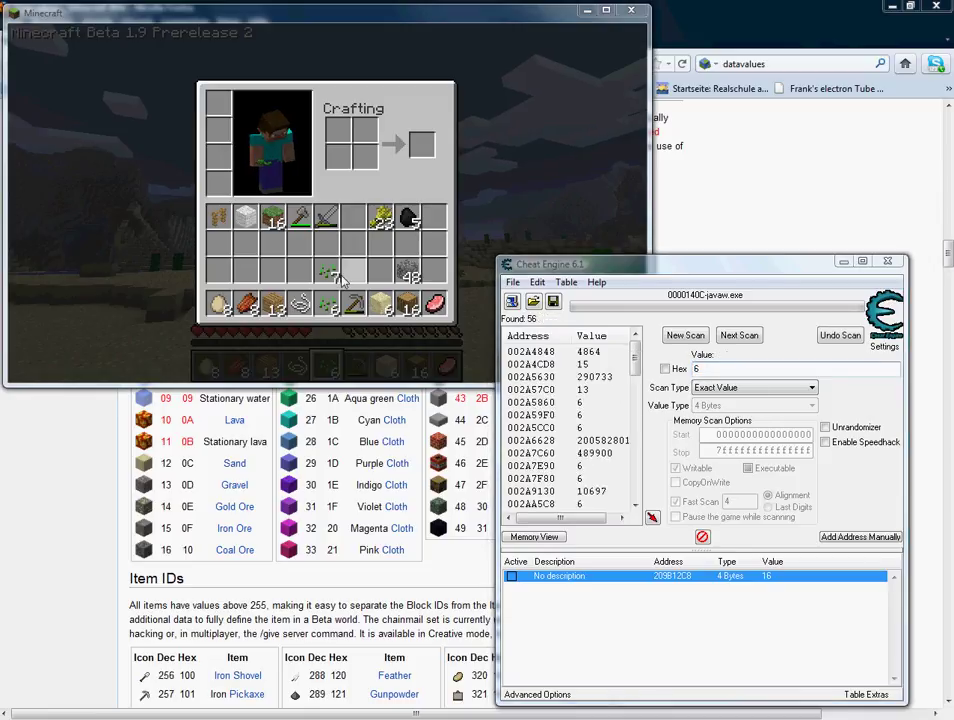
right_click(338, 305)
click(330, 272)
key(alt+Tab)
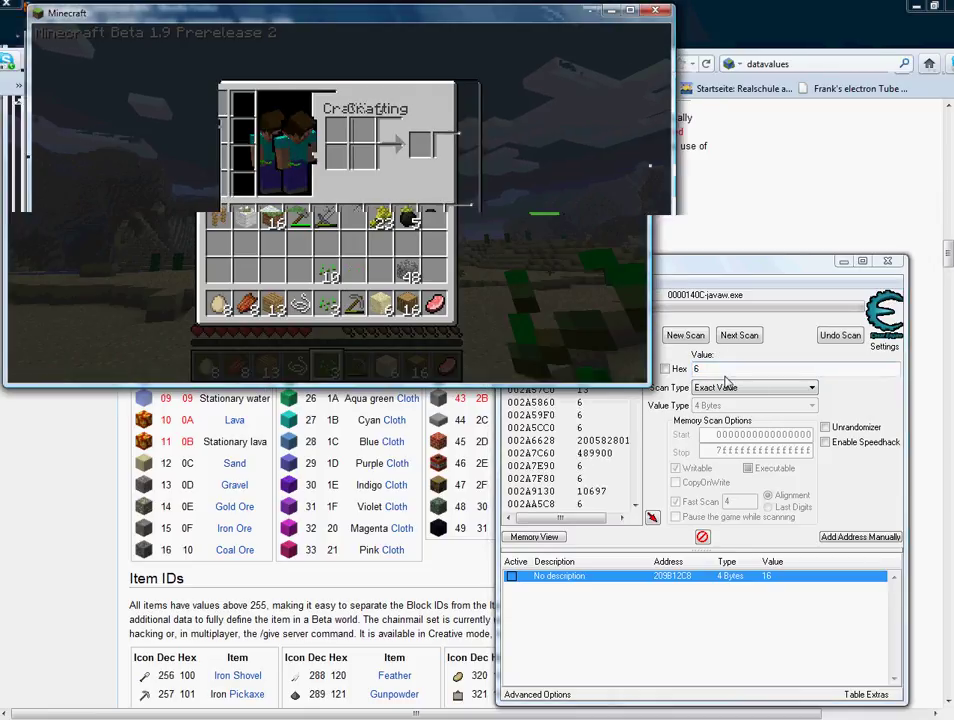
text(3)
key(Return)
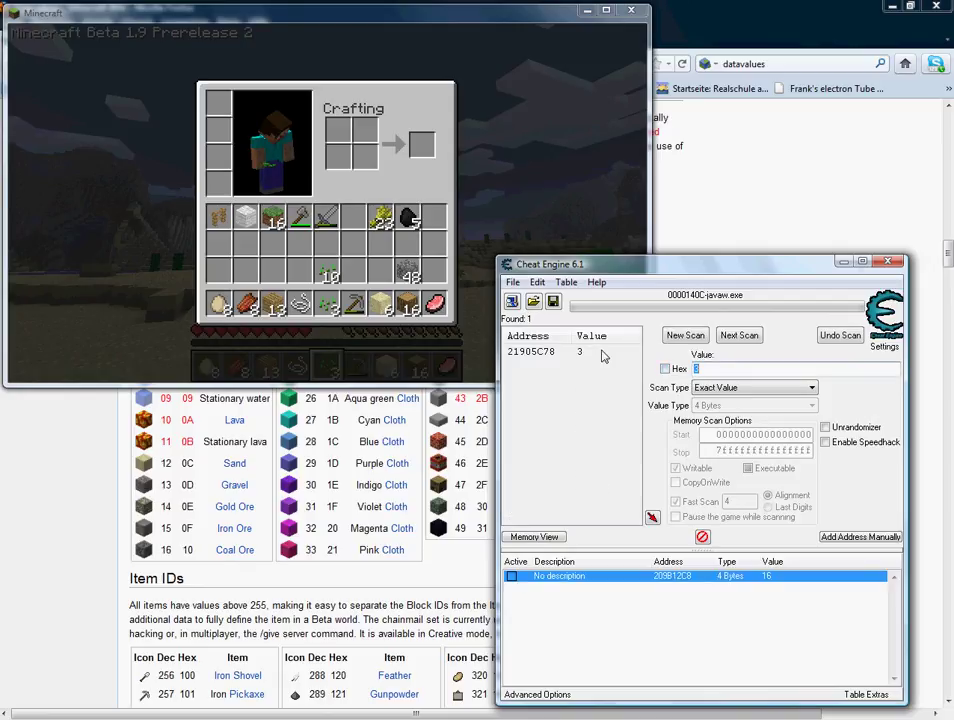
- Add the single found address 21905C78 to the address list and check its data type
click(603, 352)
double_click(603, 353)
double_click(755, 589)
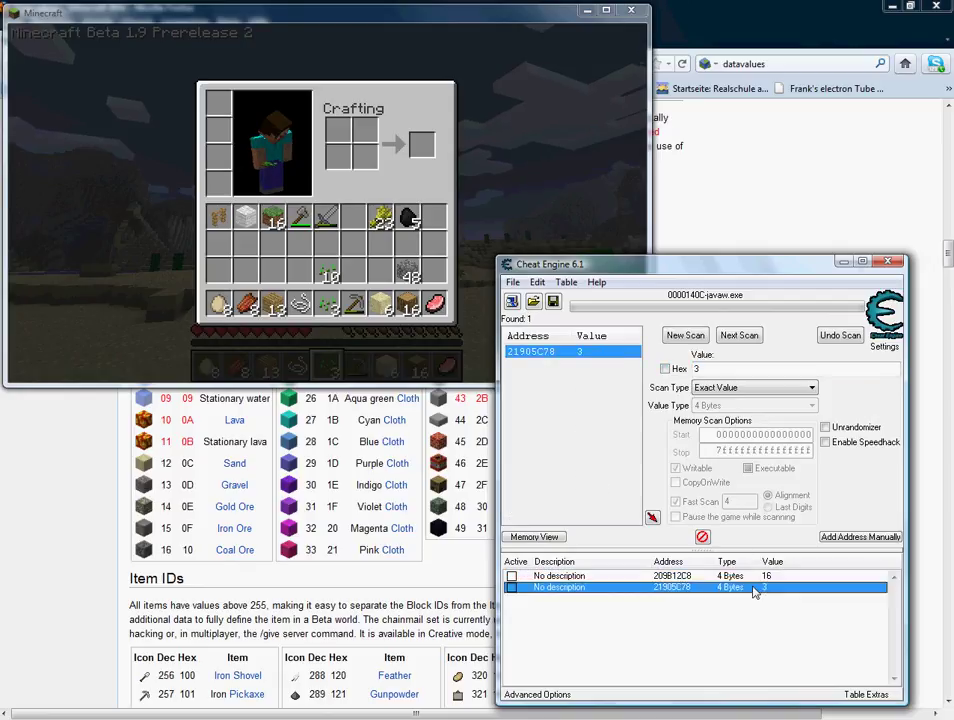
click(550, 351)
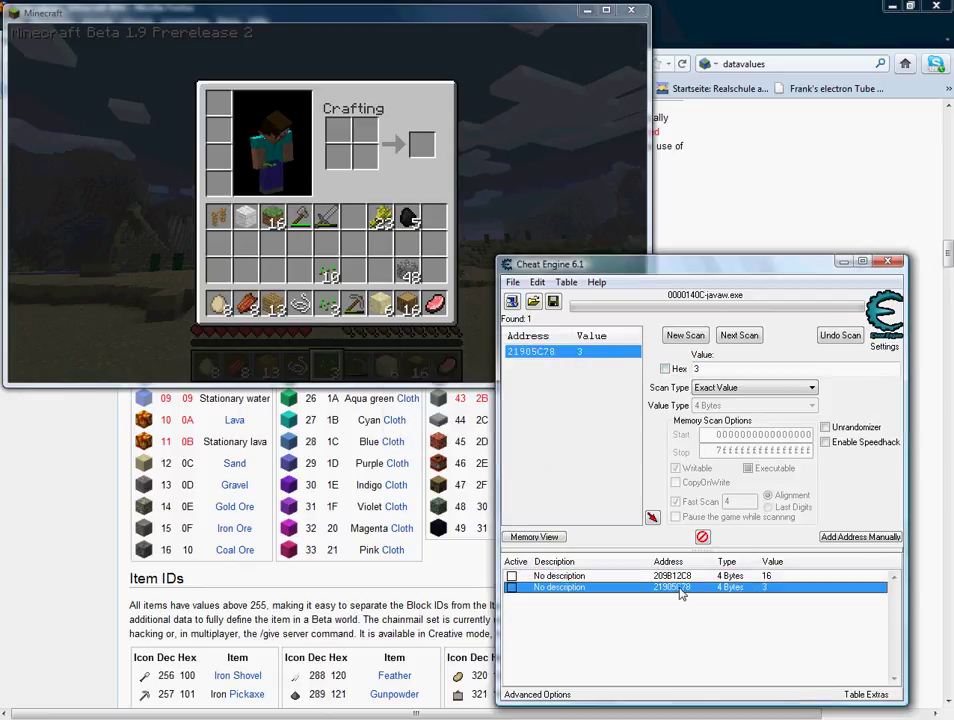
right_click(679, 592)
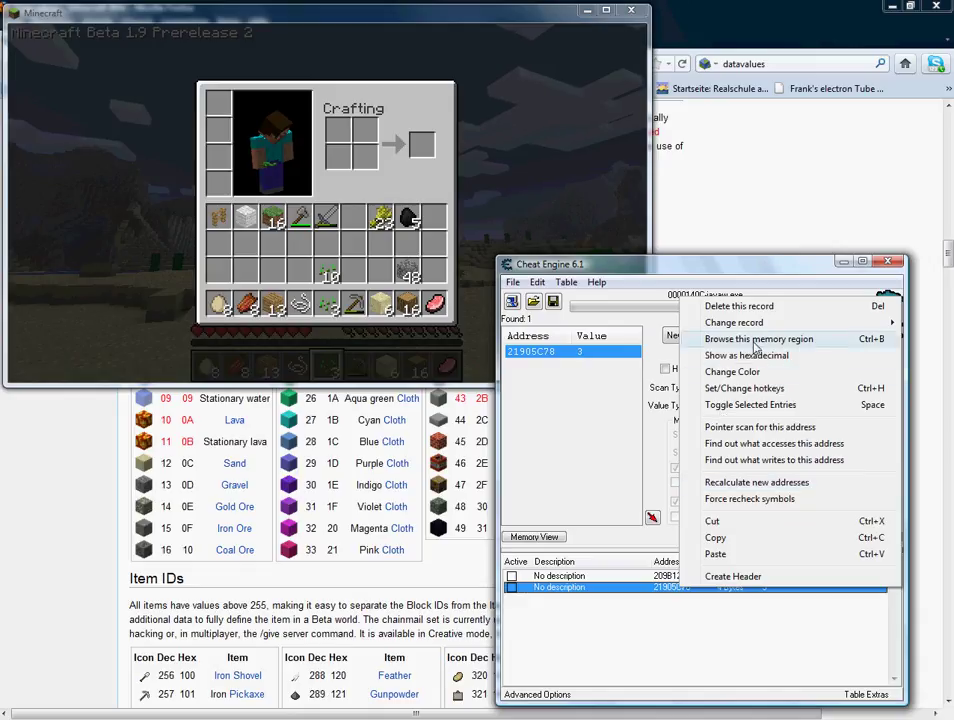
- Browse the memory region around 21905C78 to make the seeds ender pearls, then edit the count
click(758, 339)
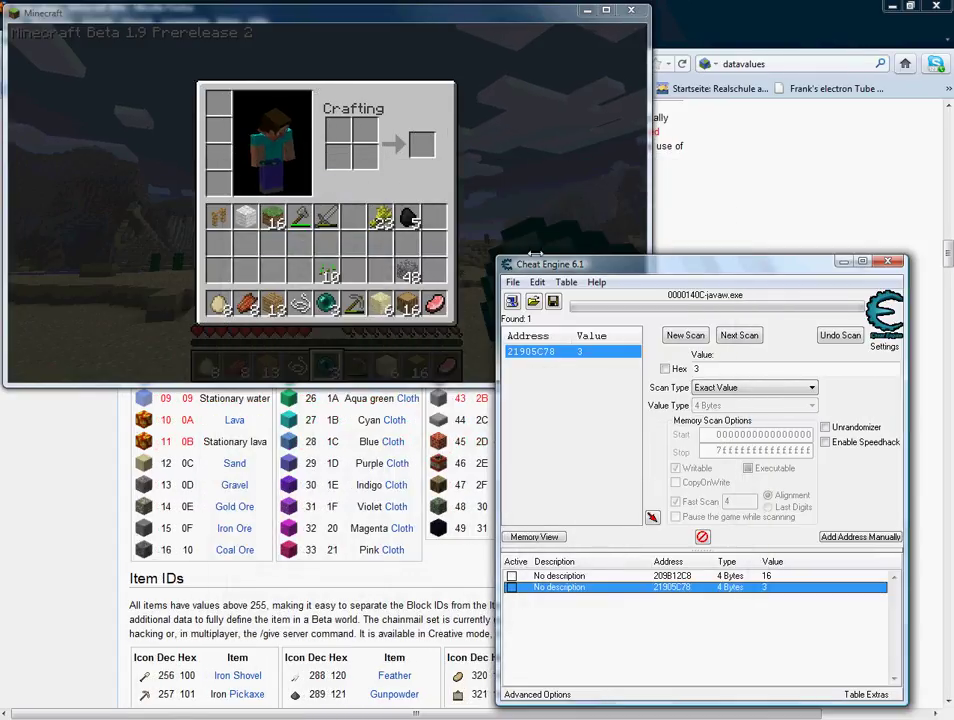
double_click(767, 587)
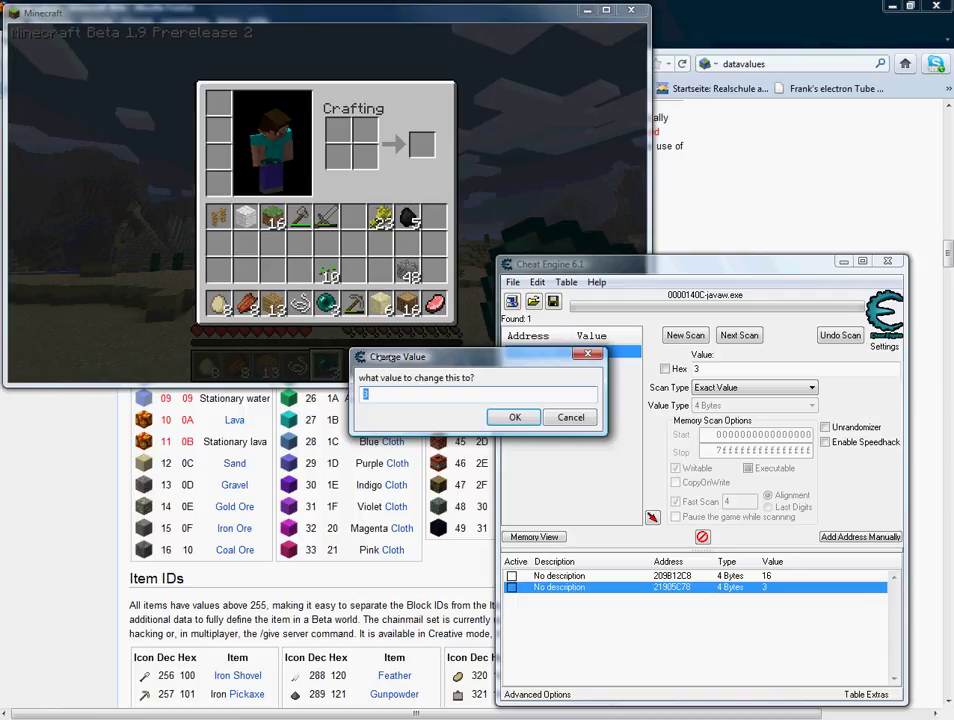
- Set the ender pearl stack count to 11, then to 1000, and minimize Cheat Engine
key(Return)
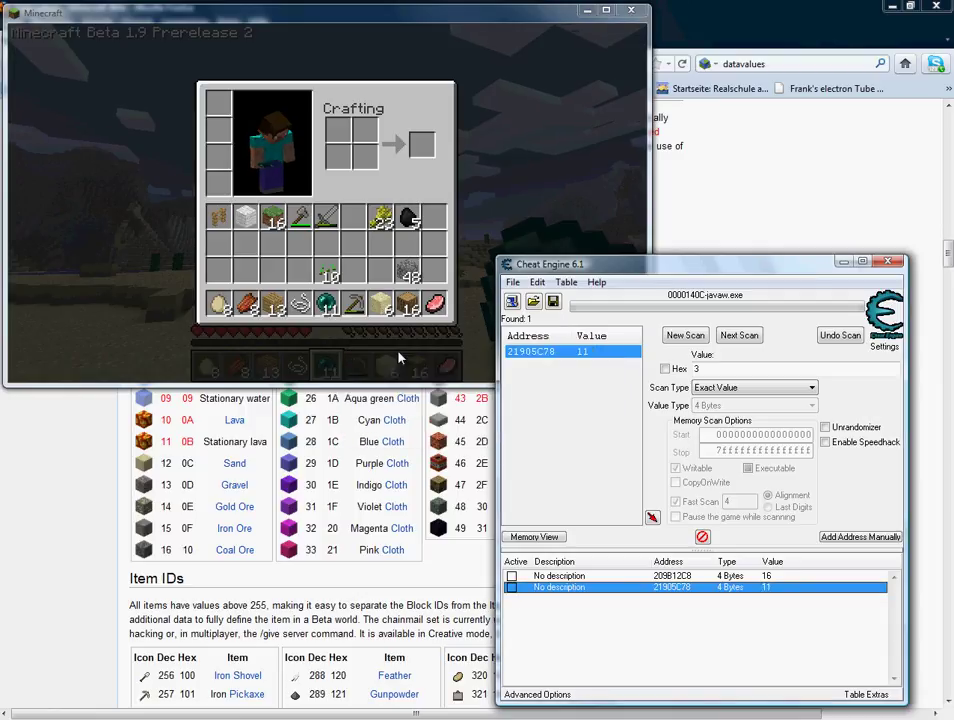
double_click(797, 587)
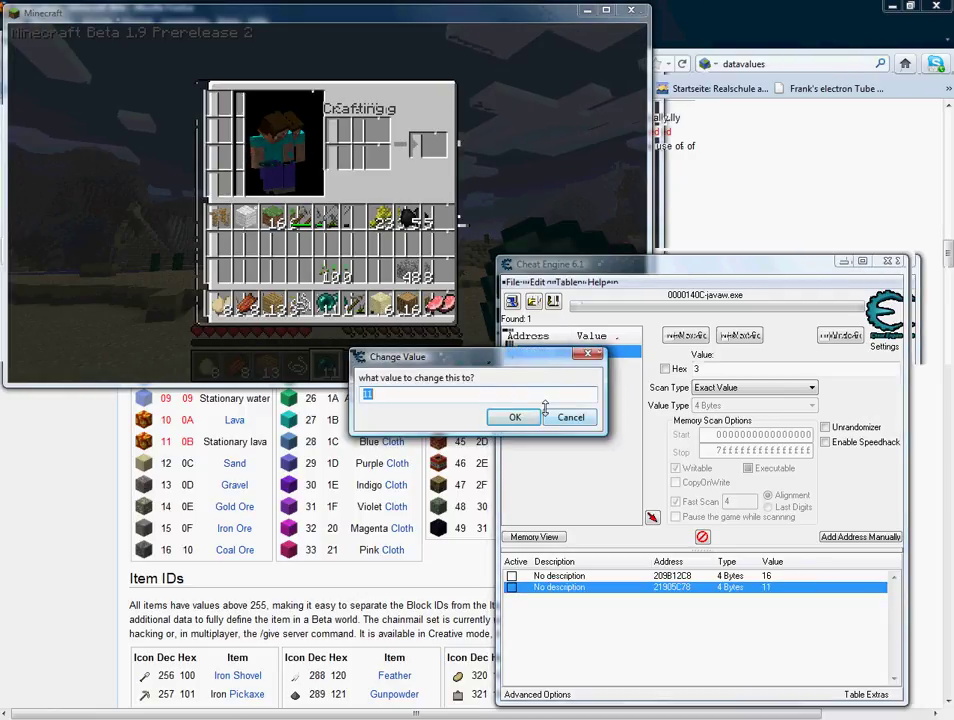
text(1000)
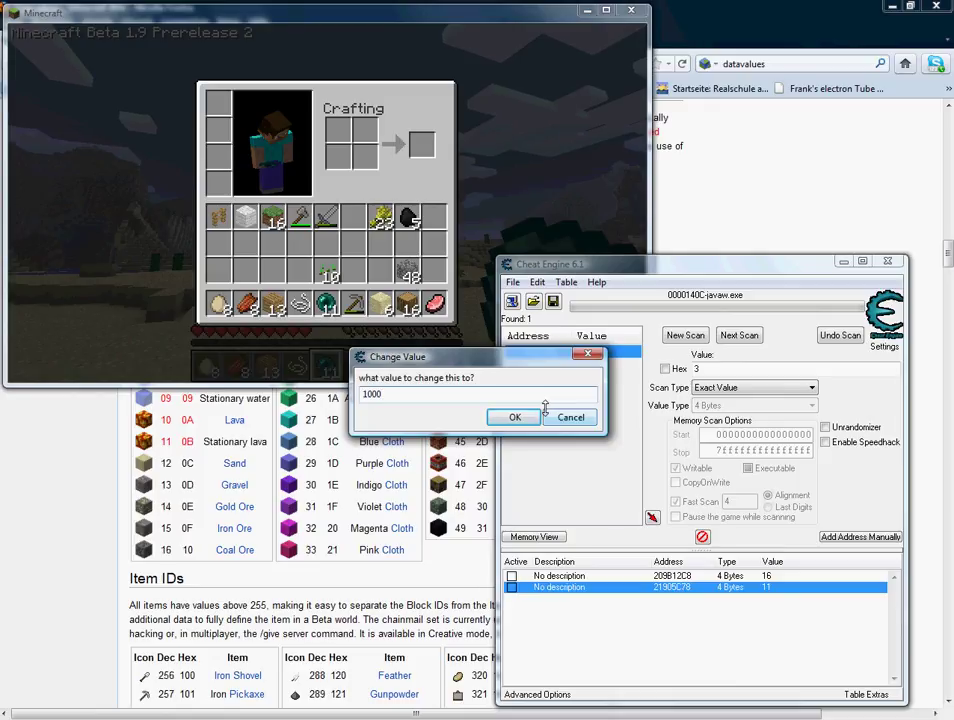
click(538, 414)
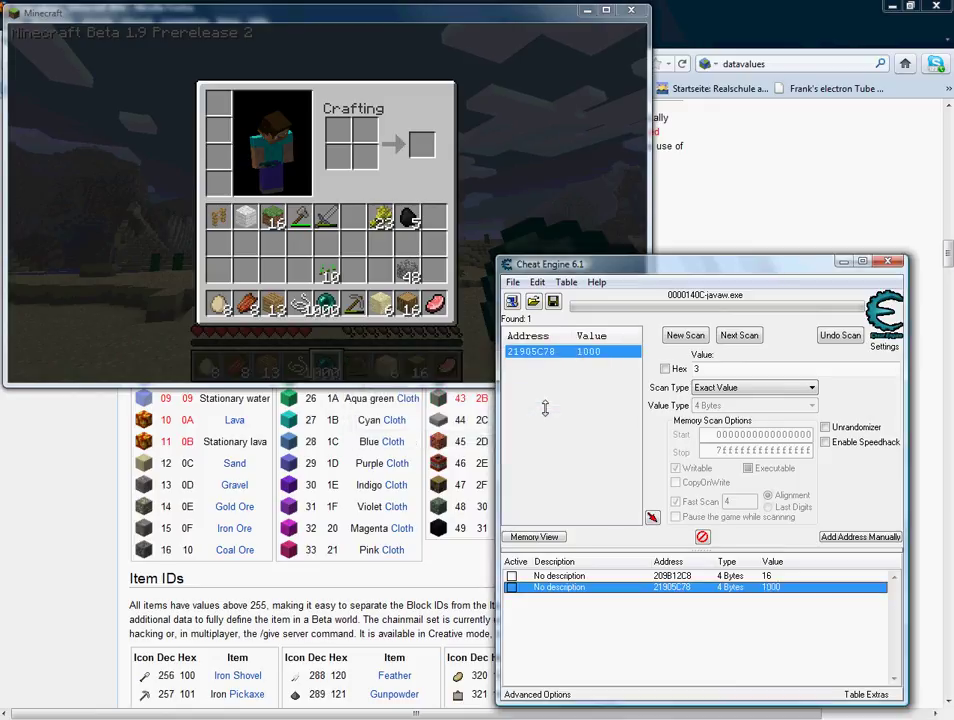
click(841, 262)
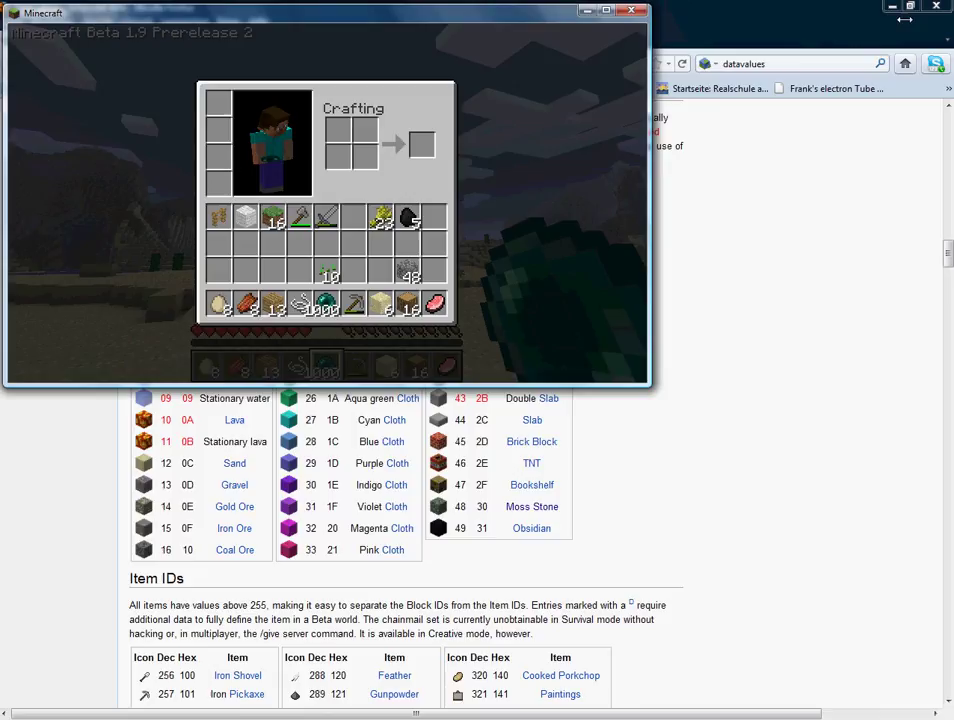
- Minimize the Firefox window so the desktop shows behind Minecraft
click(892, 6)
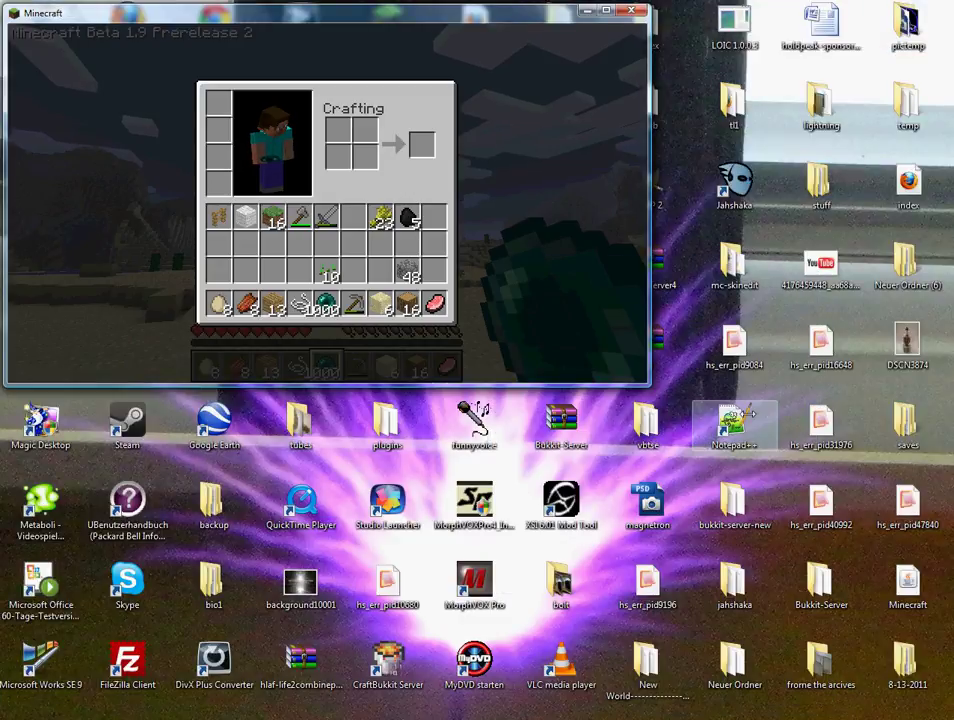